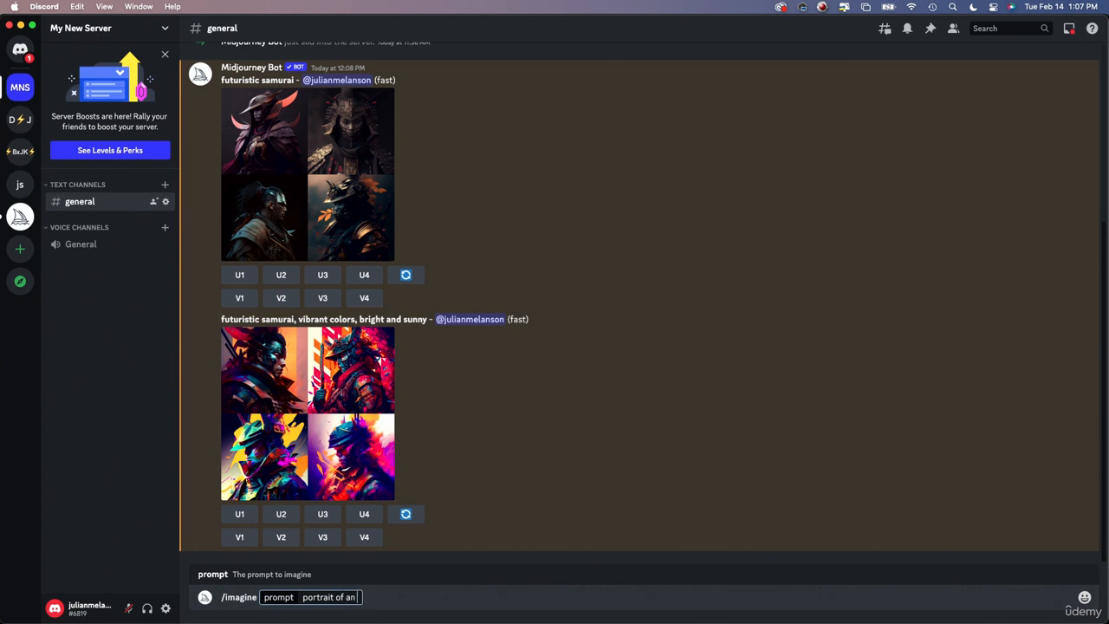
# Complete the /imagine prompt as "portrait of an astronaut on the moon" and submit it to generate images
pyautogui.write('ut')
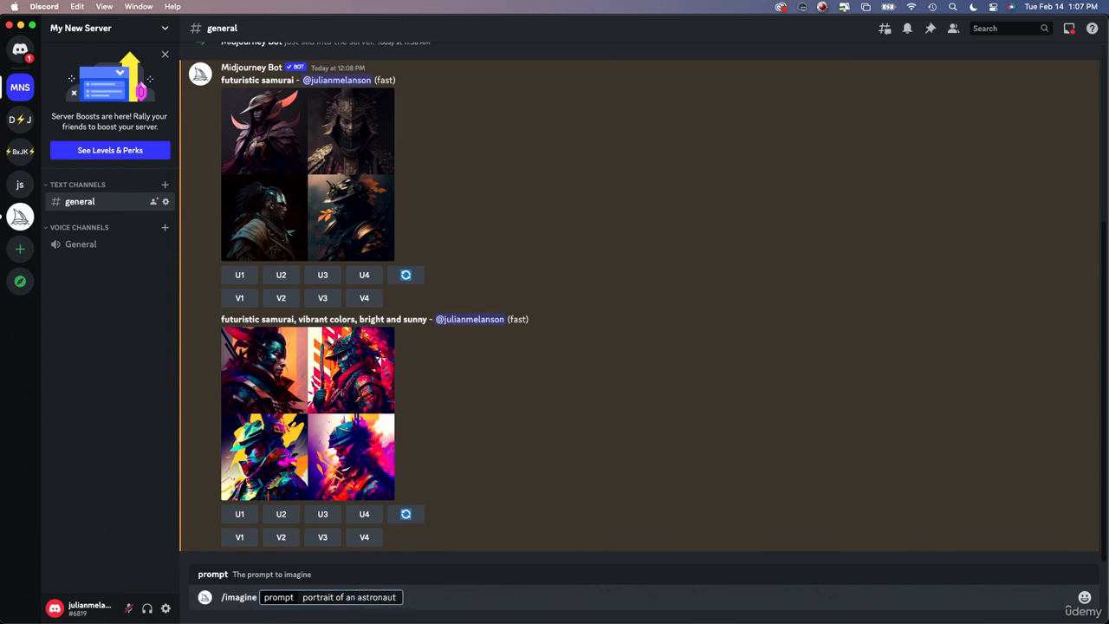
pyautogui.press('BackSpace')
pyautogui.write('on the moon')
pyautogui.press('Return')
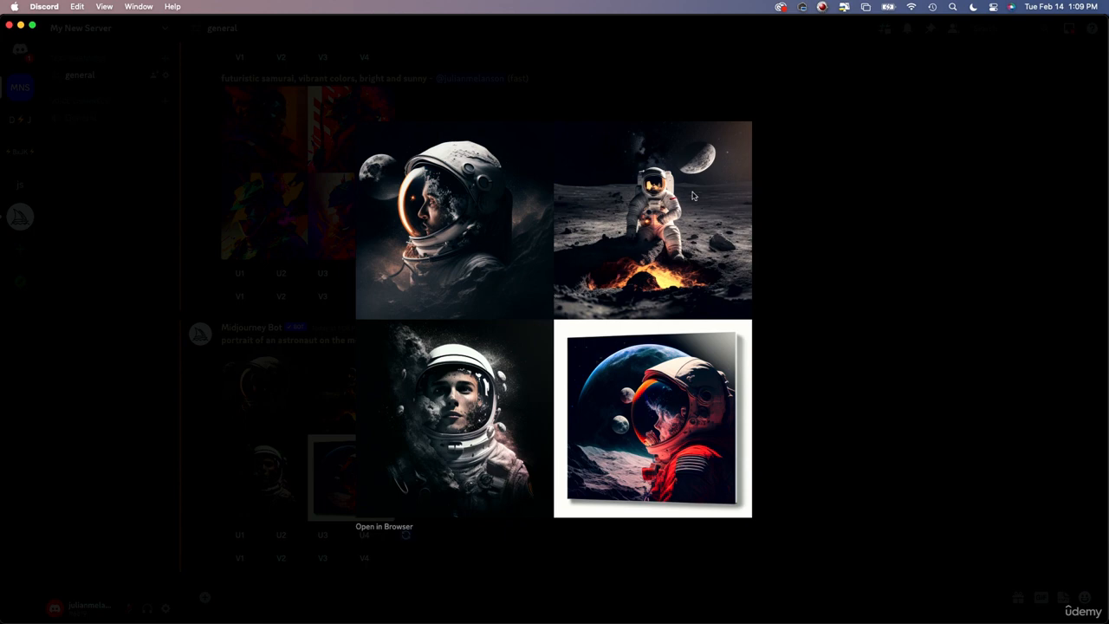
# Close the enlarged astronaut images and submit an /imagine prompt reading "scuba diver driving a car"
pyautogui.click(803, 244)
pyautogui.click(234, 598)
pyautogui.write('/ima')
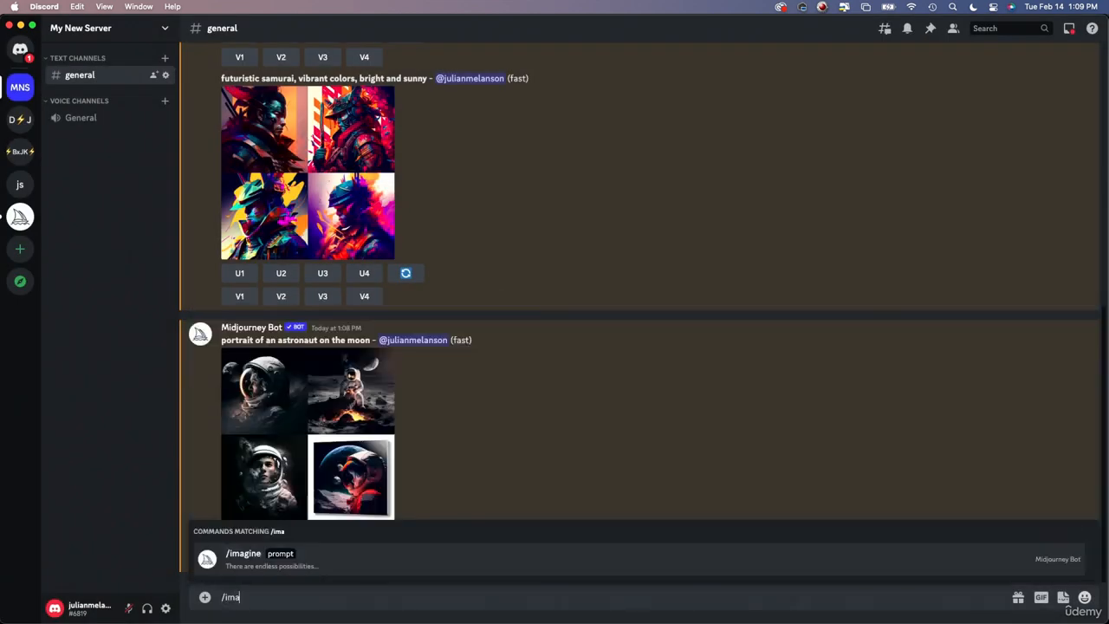
pyautogui.click(307, 561)
pyautogui.write('scuba di')
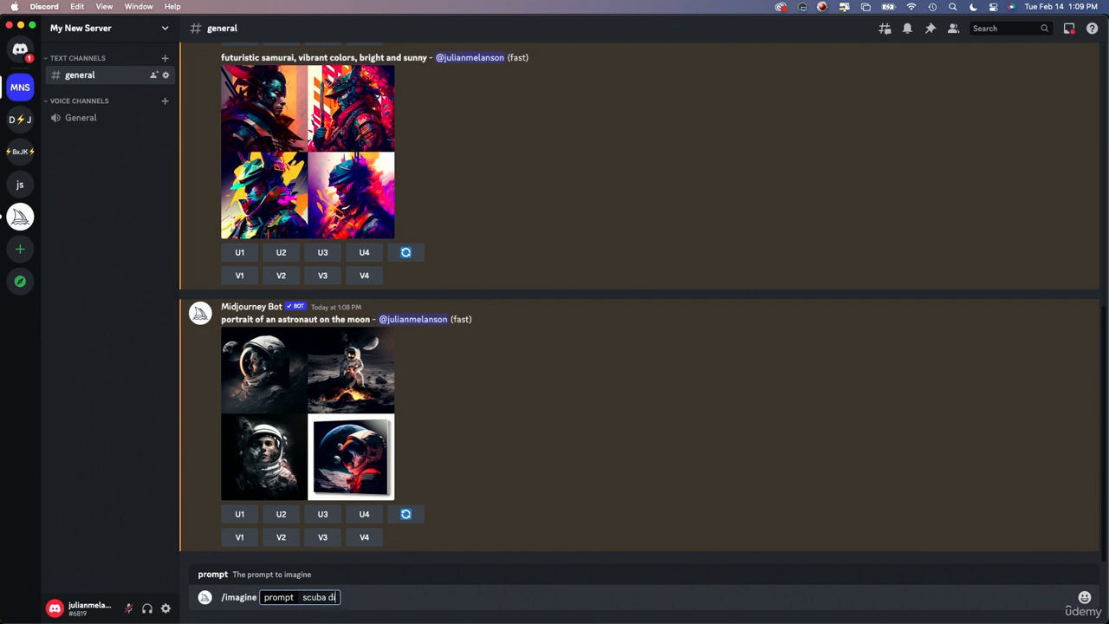
pyautogui.write('ver driving a')
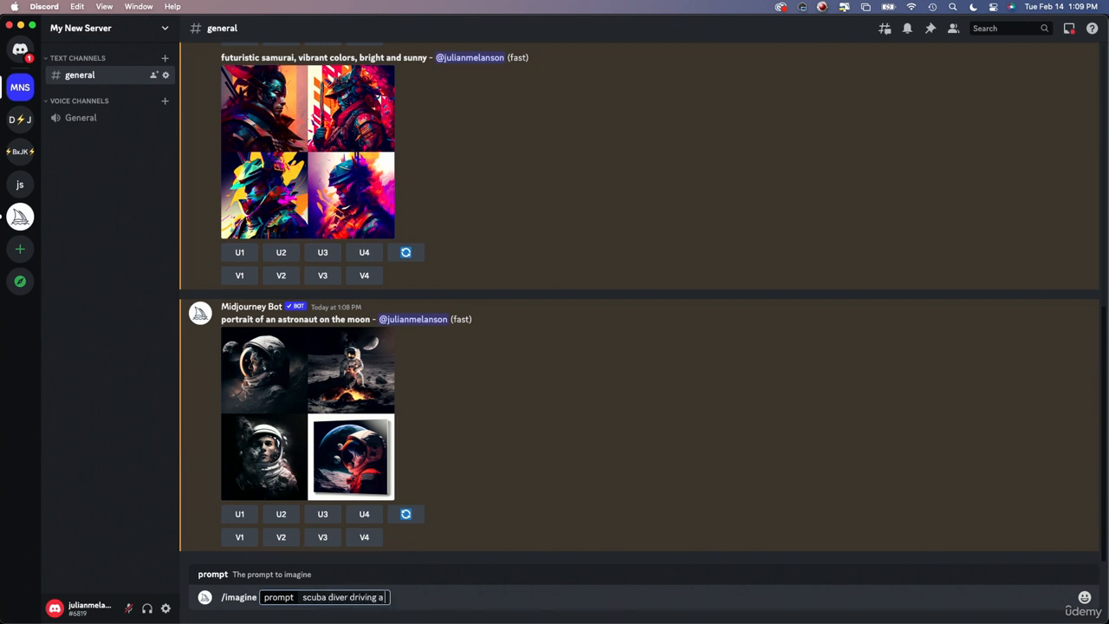
pyautogui.write(' car')
pyautogui.press('Return')
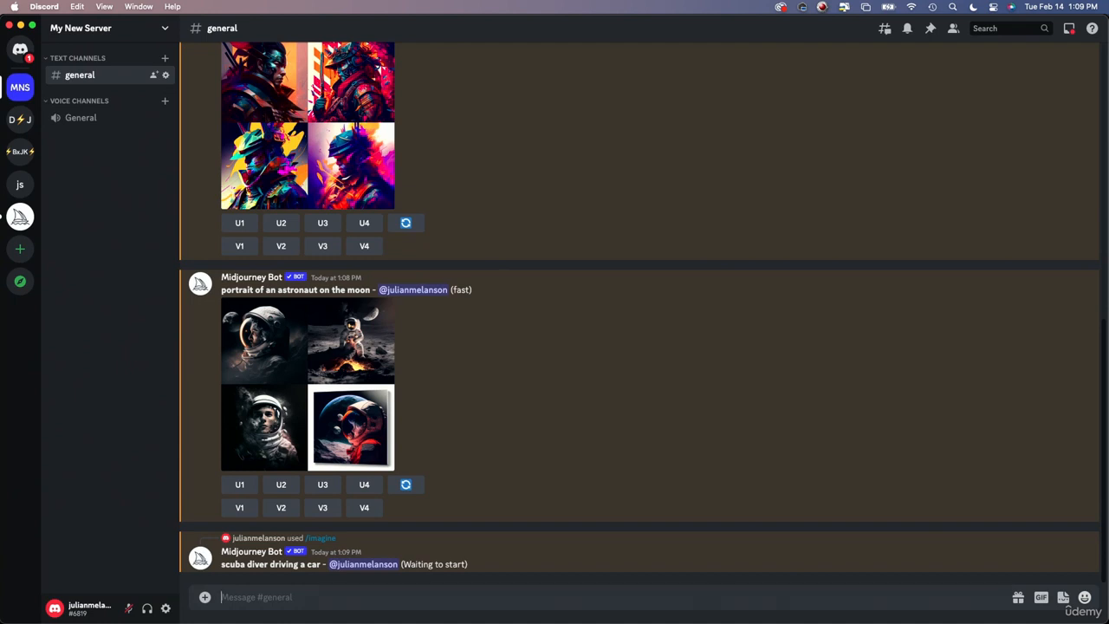
# Switch to Safari and search Google Images for "scuba diver" in a new tab
pyautogui.press('super+Tab')
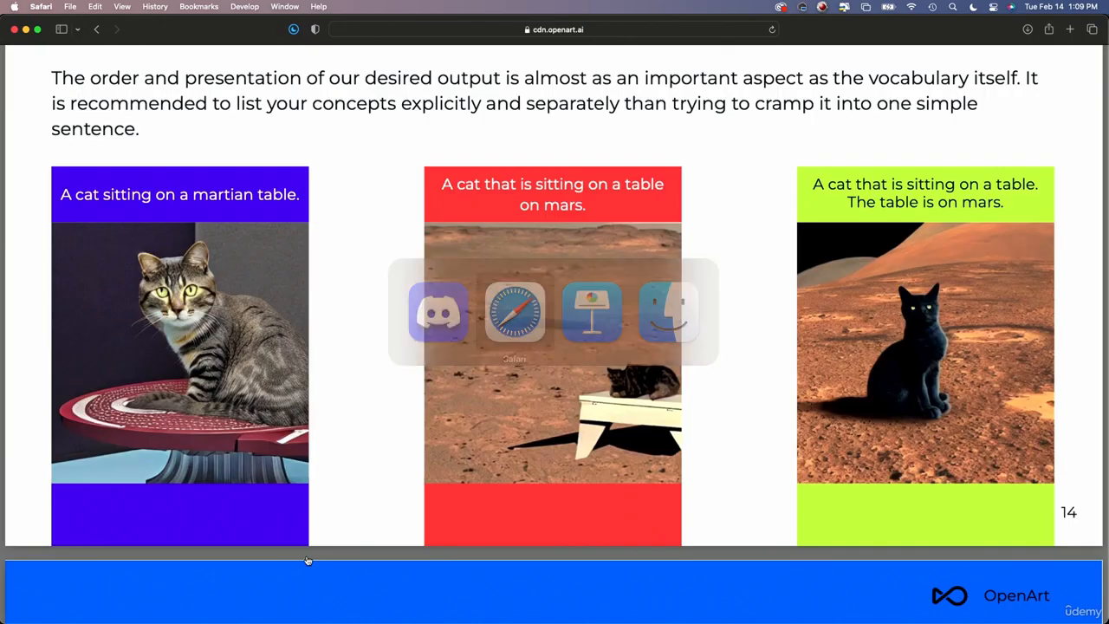
pyautogui.press('super+t')
pyautogui.write('scuba diver')
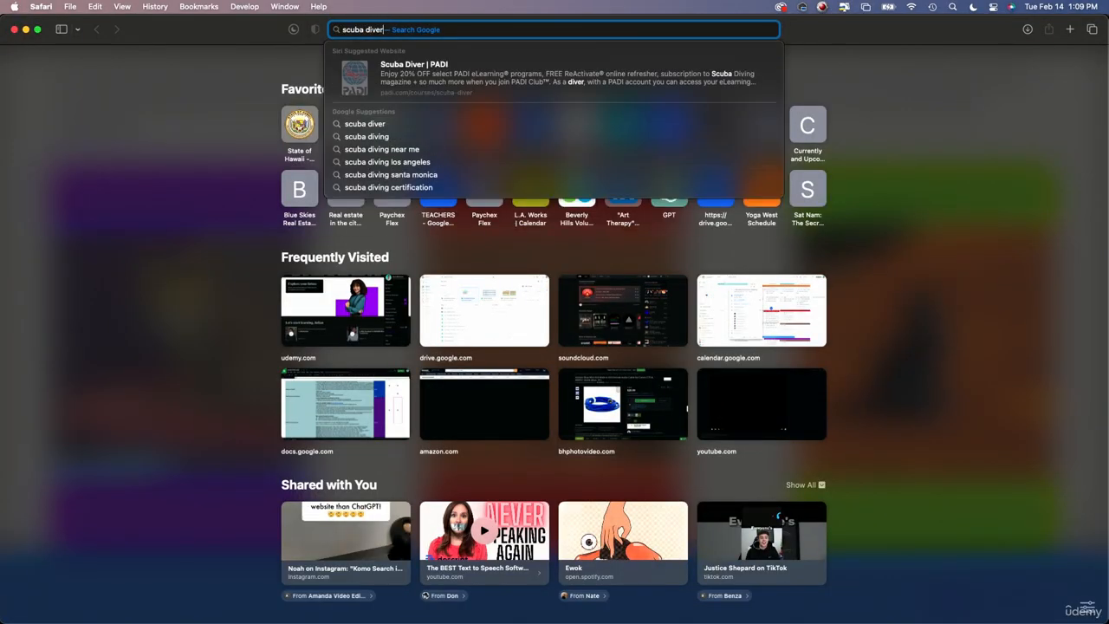
pyautogui.press('Return')
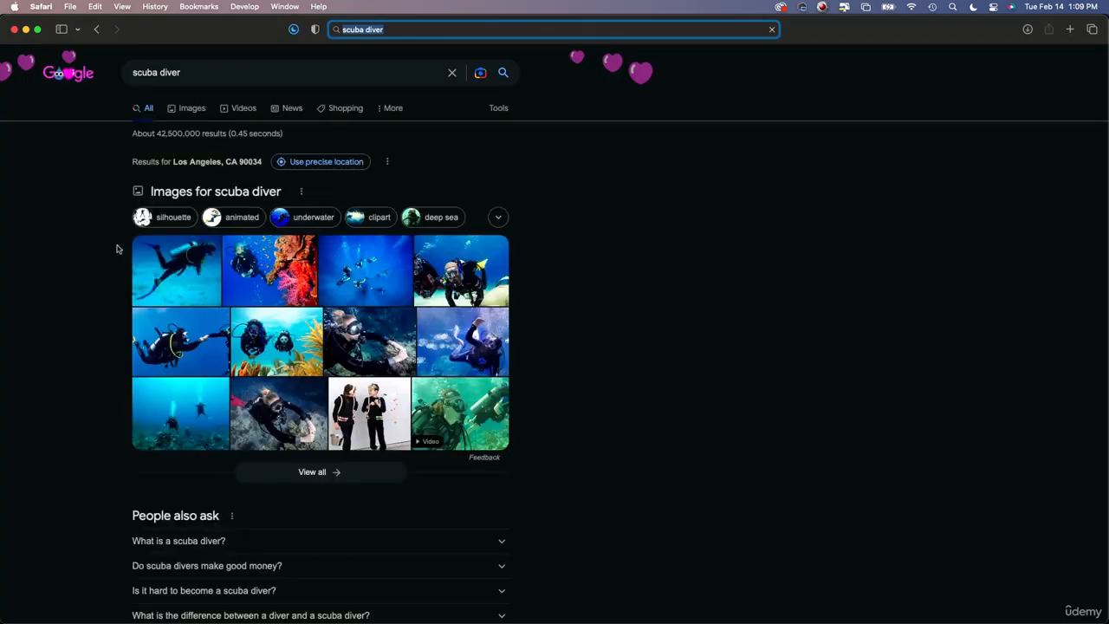
pyautogui.click(193, 109)
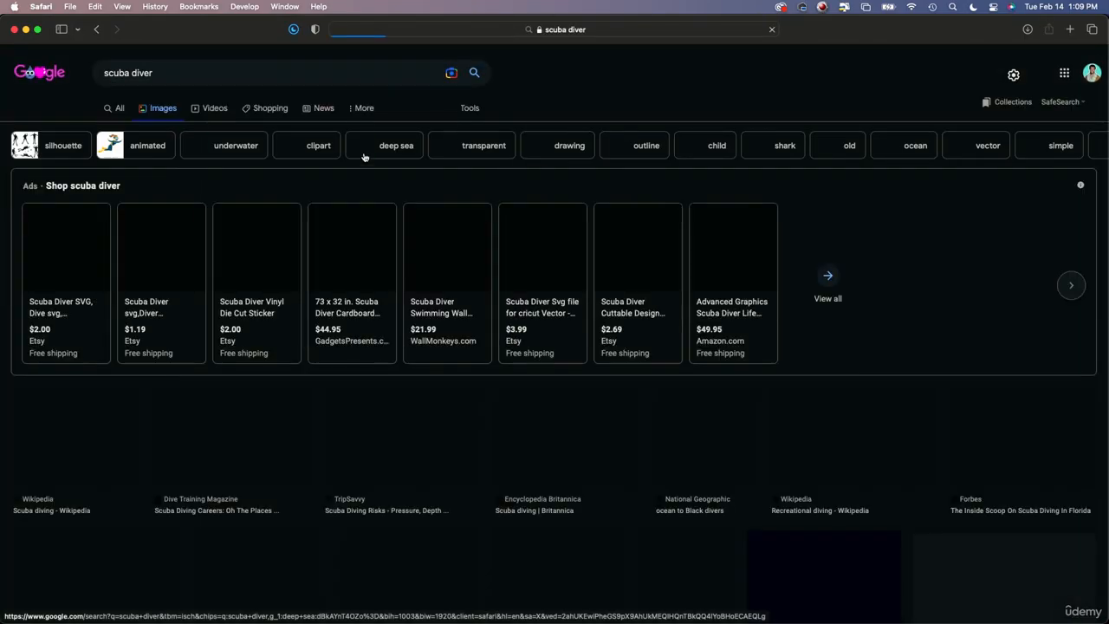
# Examine the scuba diver image results for the settings and poses they typically show
pyautogui.scroll(-3, 375, 177)
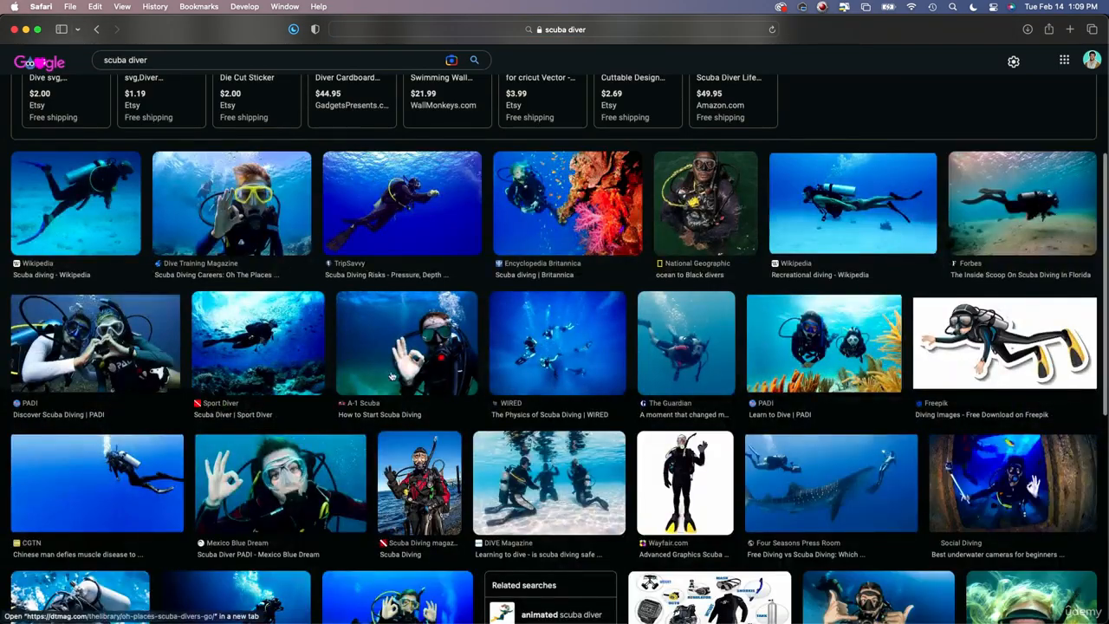
pyautogui.scroll(-5, 374, 177)
pyautogui.scroll(-3, 311, 353)
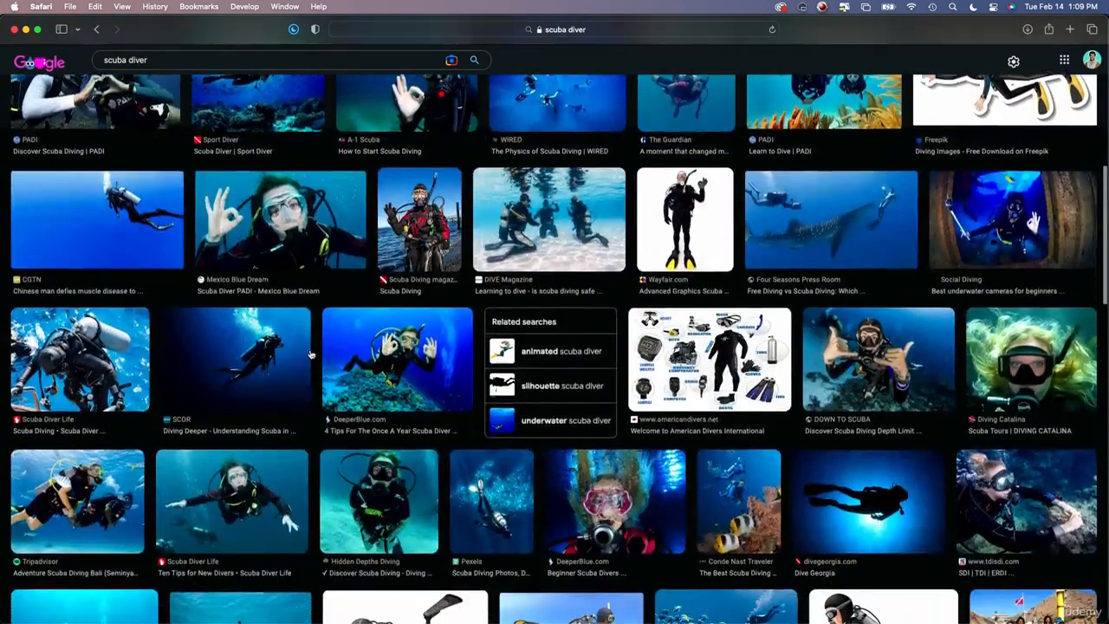
pyautogui.scroll(-2, 310, 354)
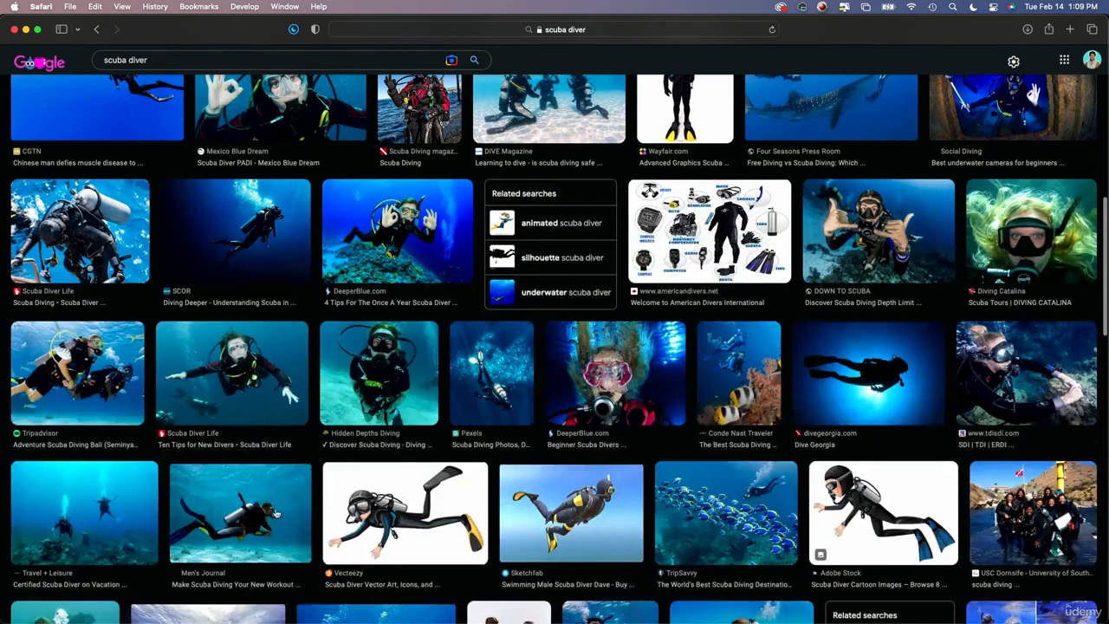
pyautogui.scroll(-2, 276, 515)
pyautogui.scroll(-6, 569, 428)
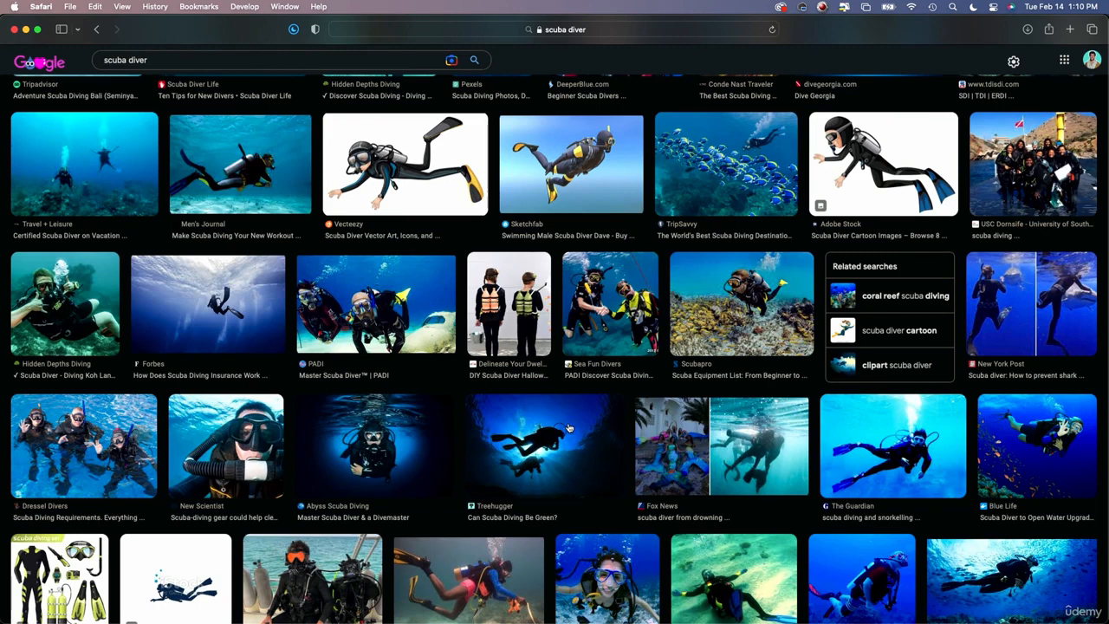
pyautogui.scroll(-5, 228, 307)
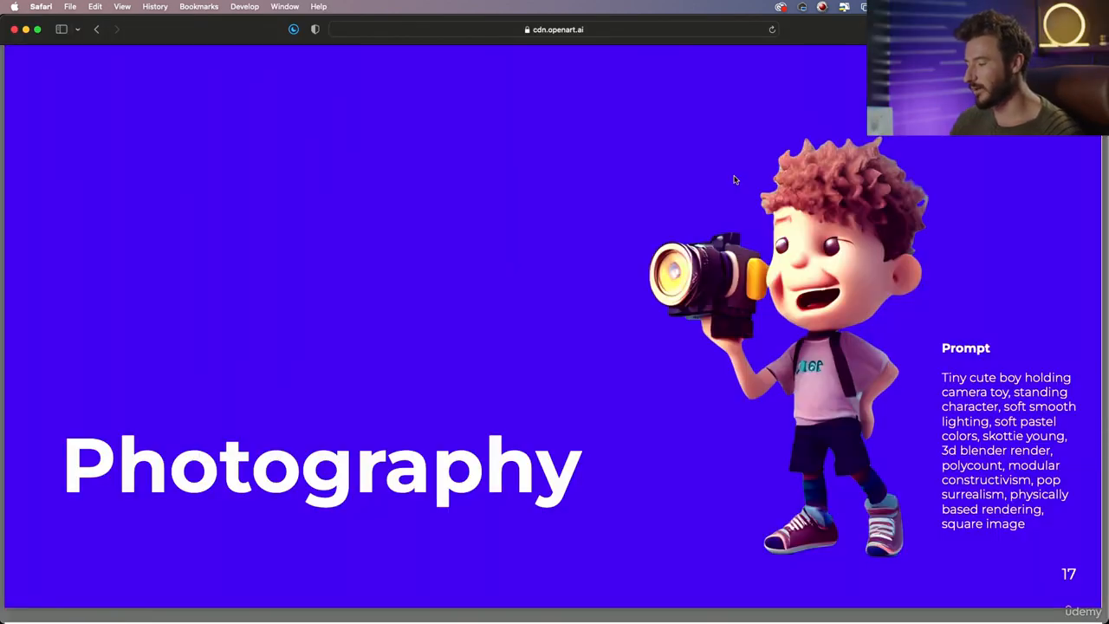
# Review the photography prompt pages of the OpenArt guide and the enlarged scuba diver images in Discord
pyautogui.scroll(-10, 734, 180)
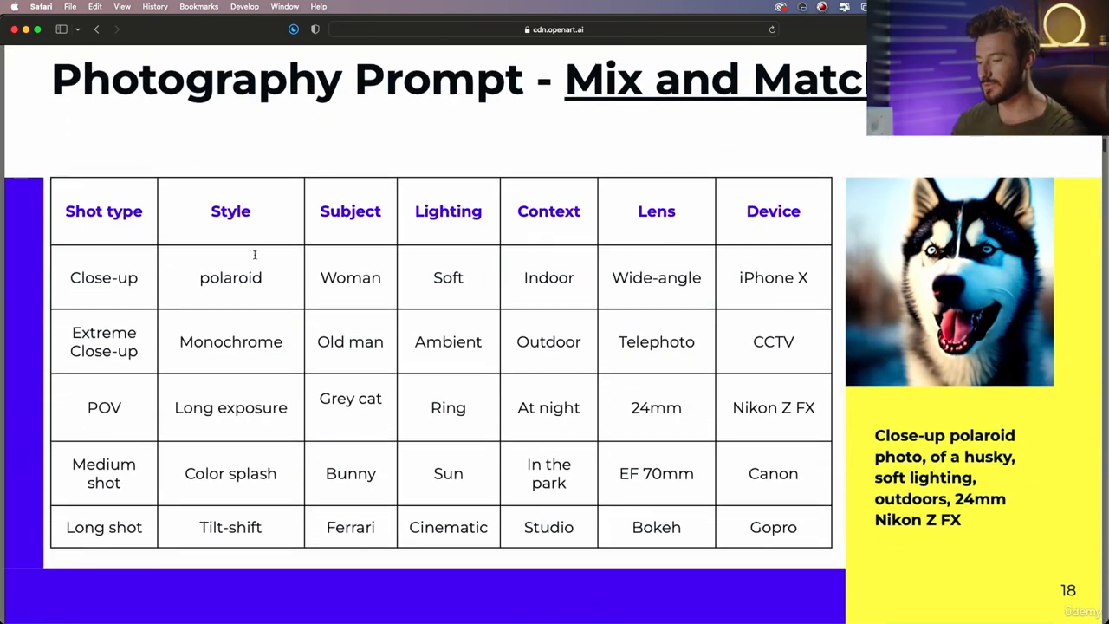
pyautogui.scroll(-2, 254, 250)
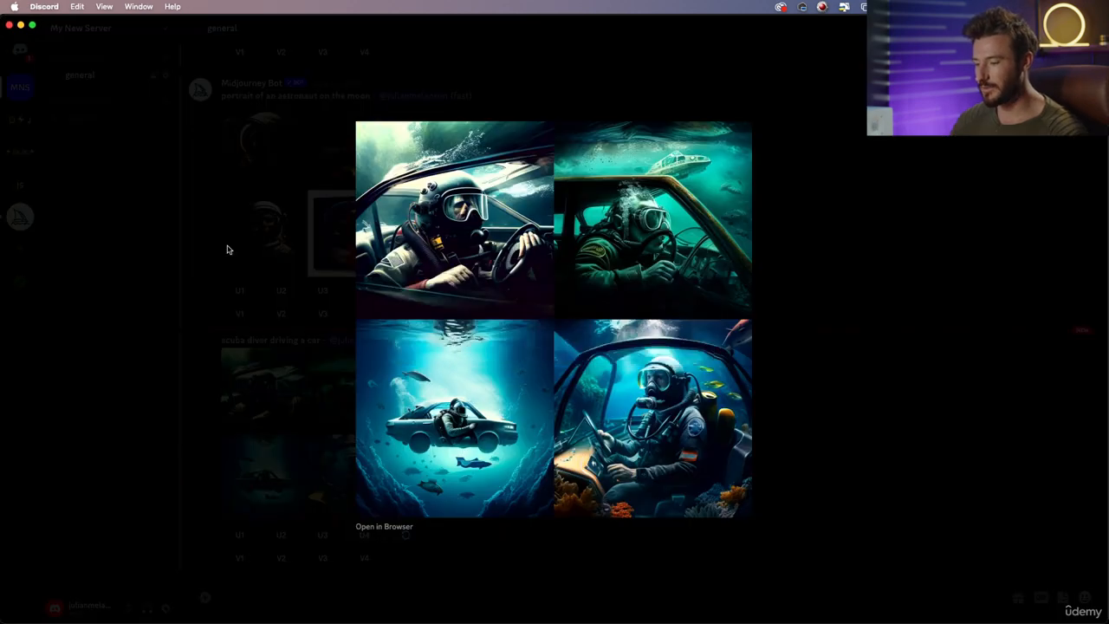
pyautogui.click(302, 441)
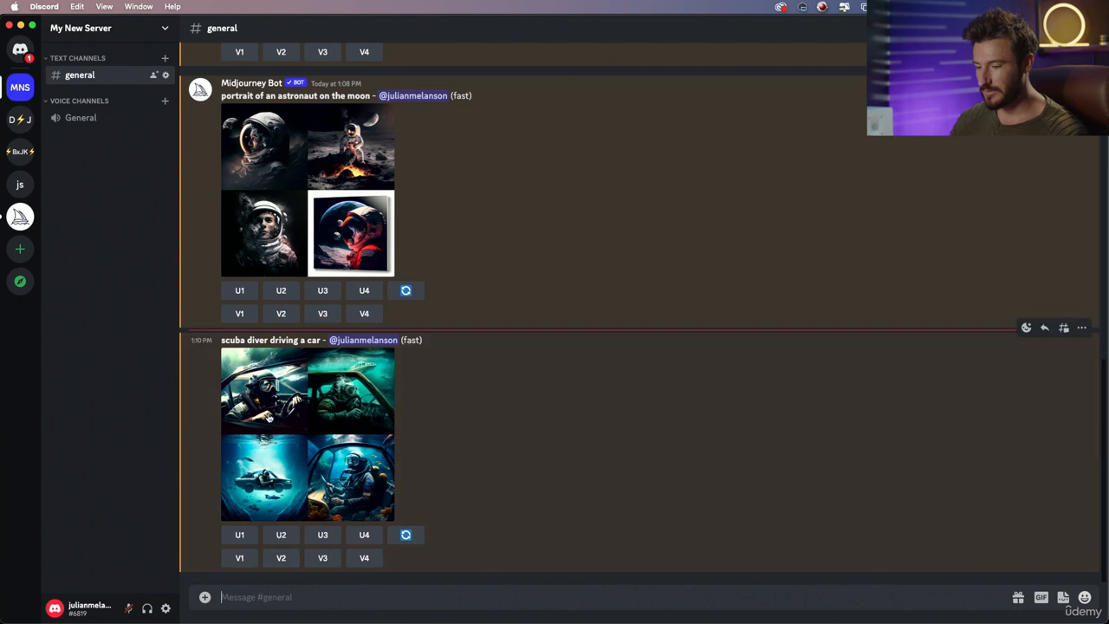
# Start a new /imagine prompt with the text "scuba diver driving a car, in the style of a polaroid,"
pyautogui.write('/im')
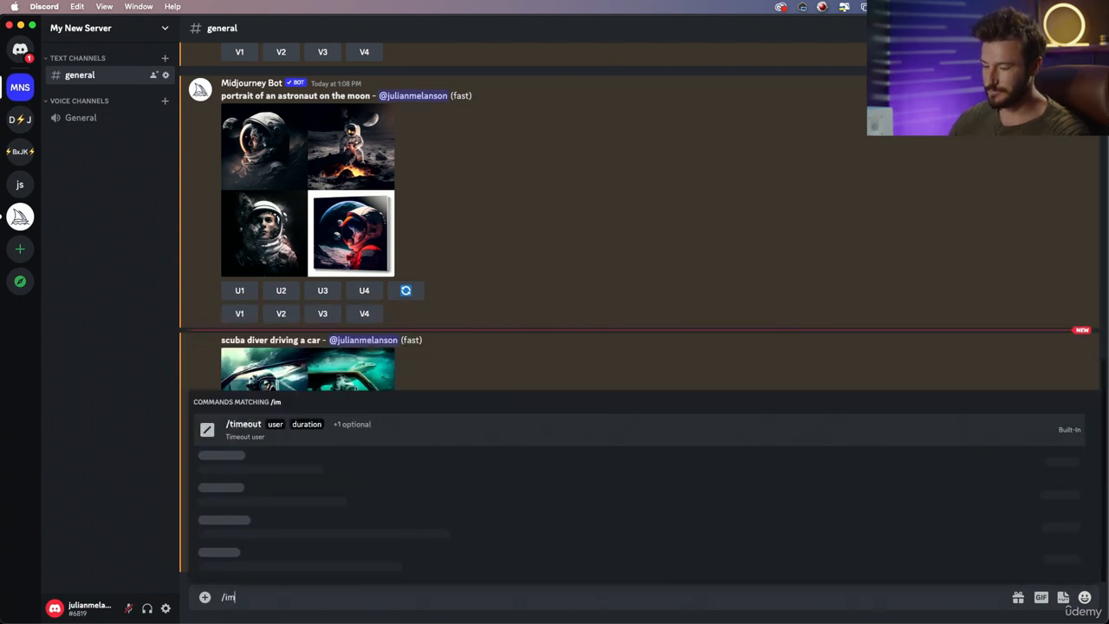
pyautogui.click(280, 530)
pyautogui.write('scuv')
pyautogui.press('BackSpace')
pyautogui.write('ba diver')
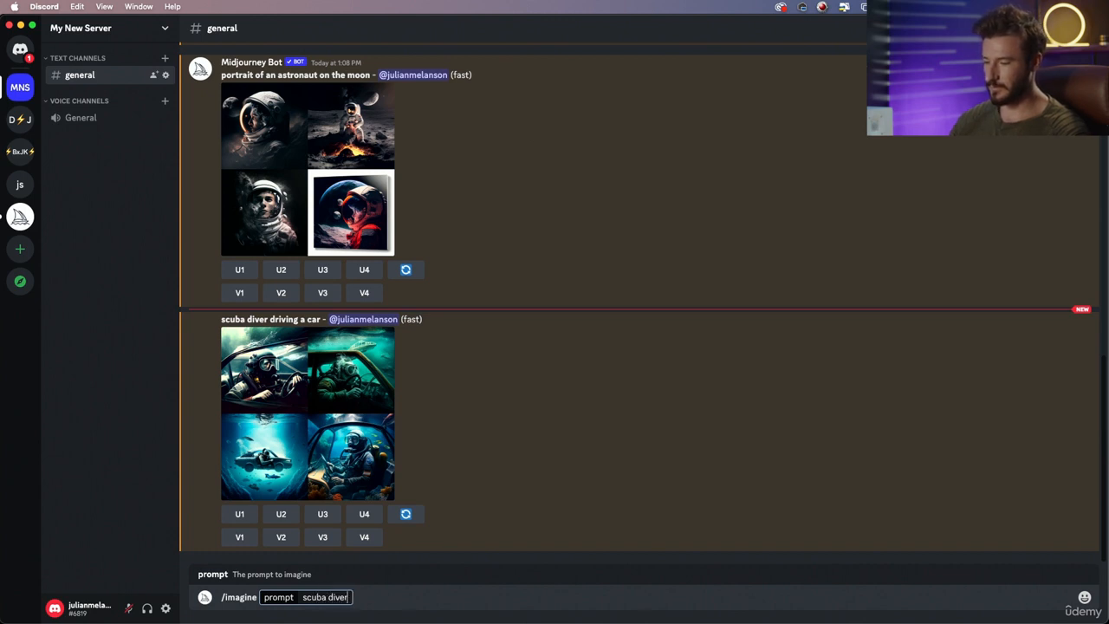
pyautogui.write(' driving a car')
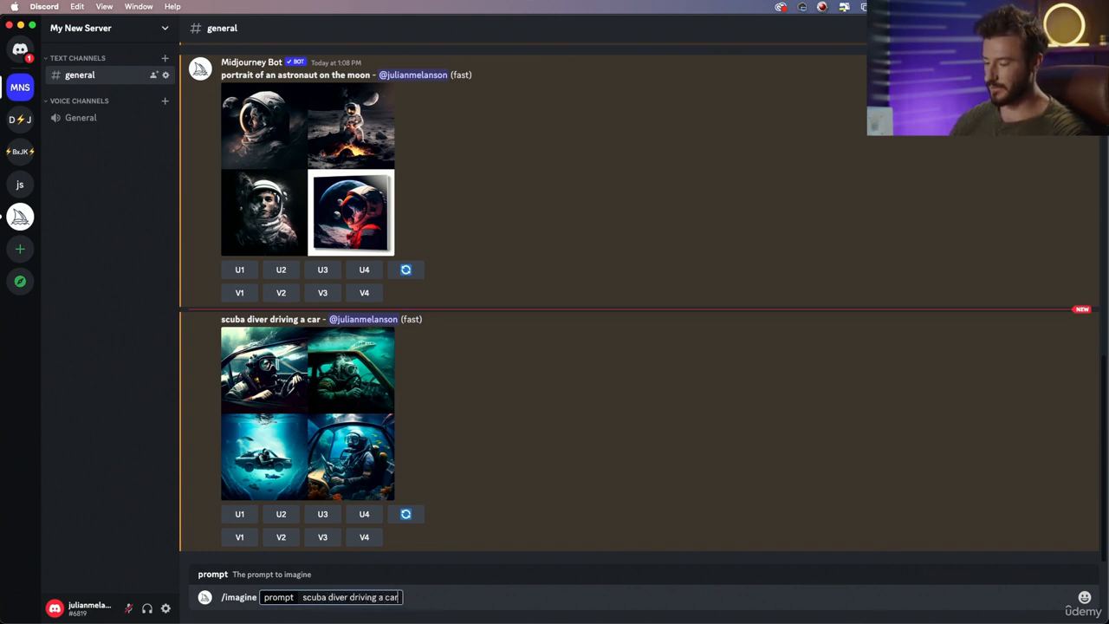
pyautogui.write(', in the st')
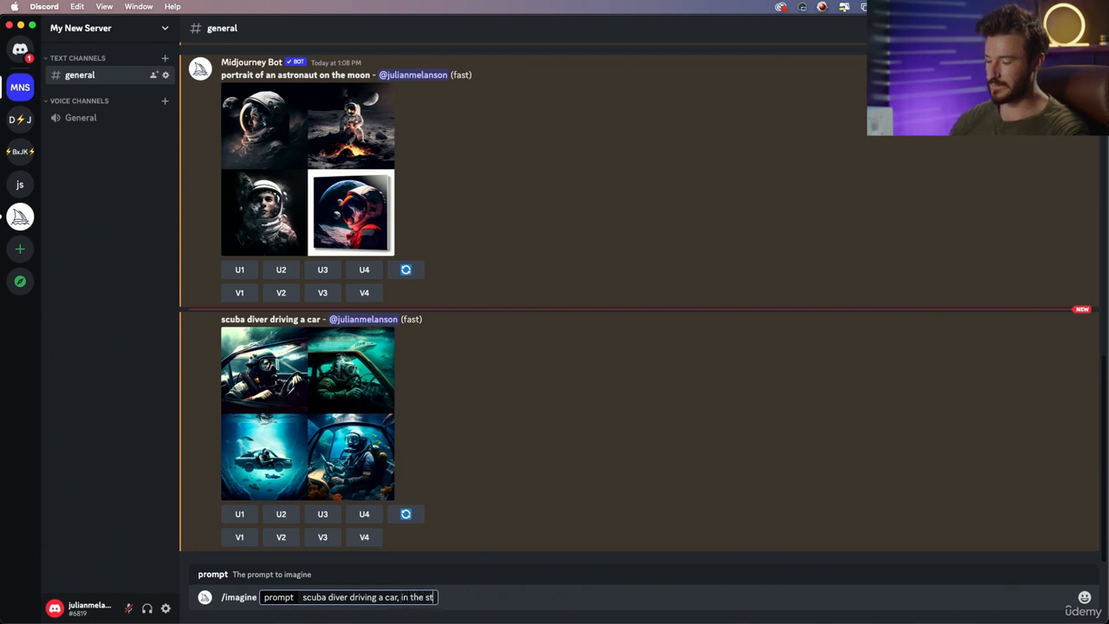
pyautogui.write('yle of a')
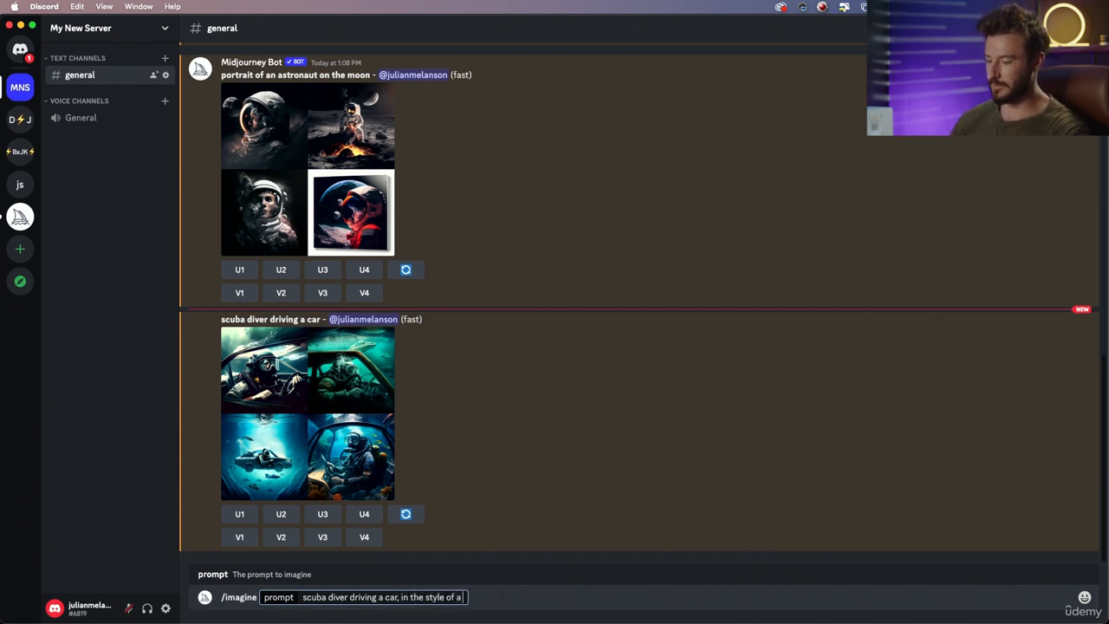
pyautogui.write(' polaroi')
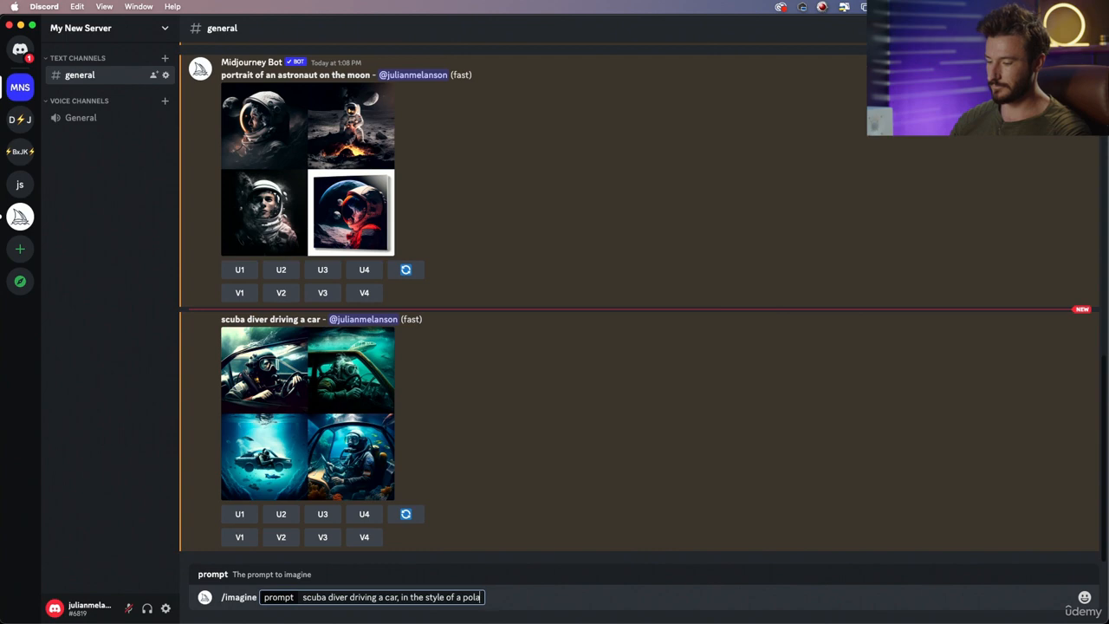
pyautogui.write('d,')
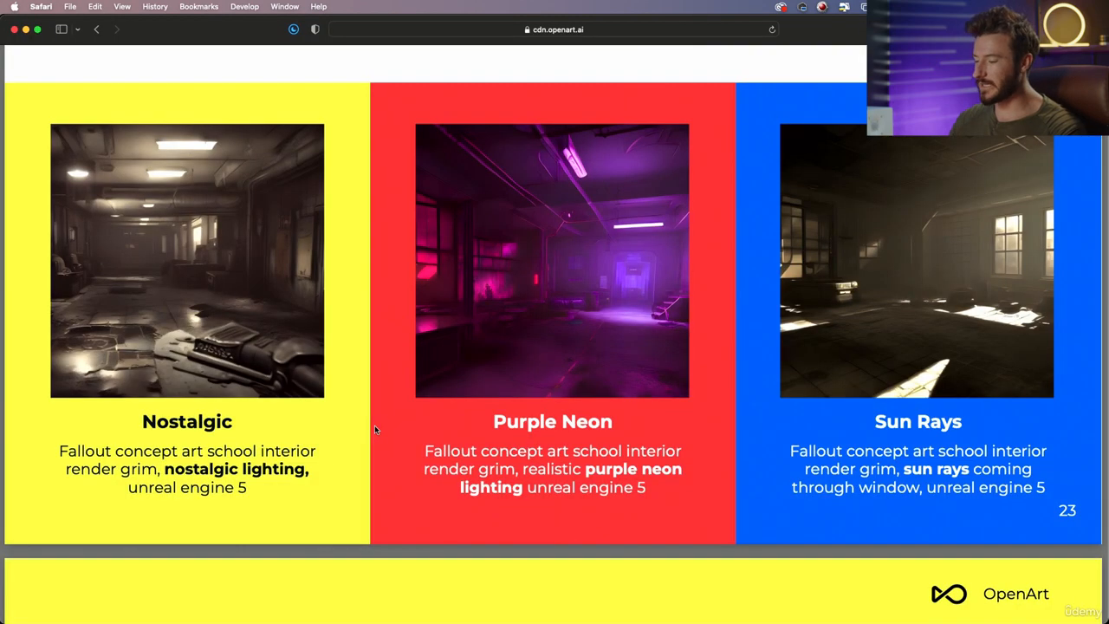
# Consult the OpenArt guide's lighting examples, add "with neon purple lighting" to the prompt in Discord, and submit it
pyautogui.scroll(2, 539, 356)
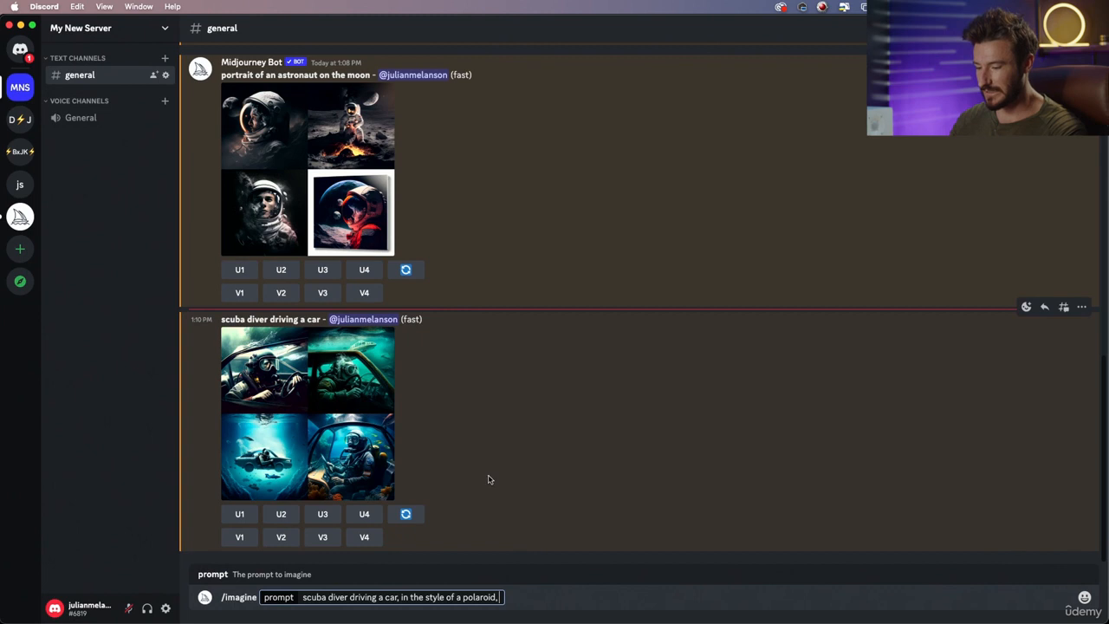
pyautogui.write('wi')
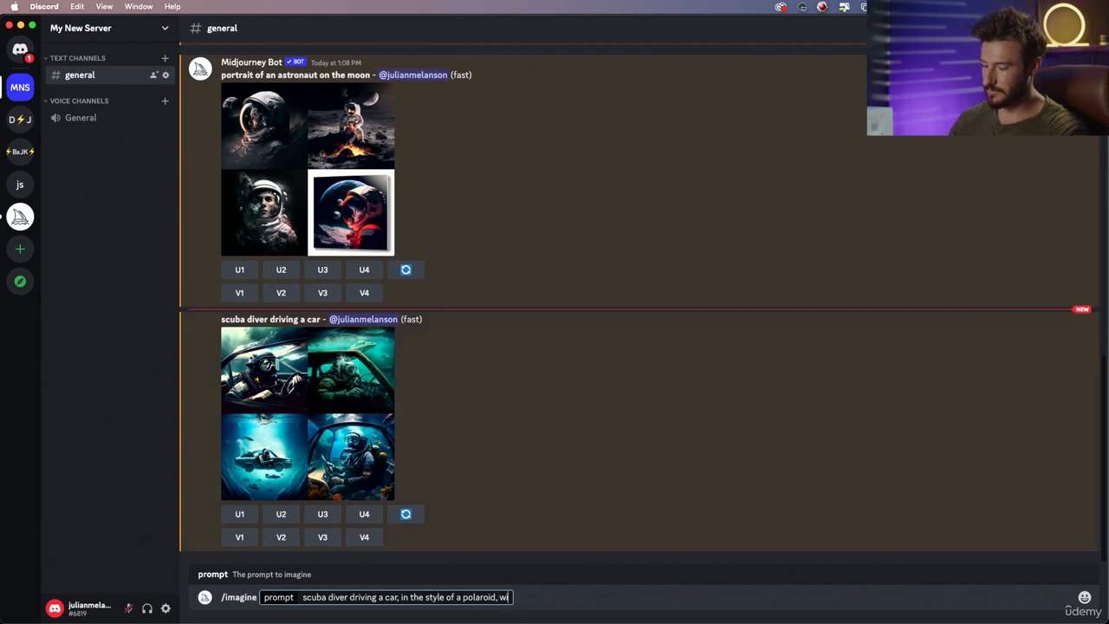
pyautogui.write('th neon purpl')
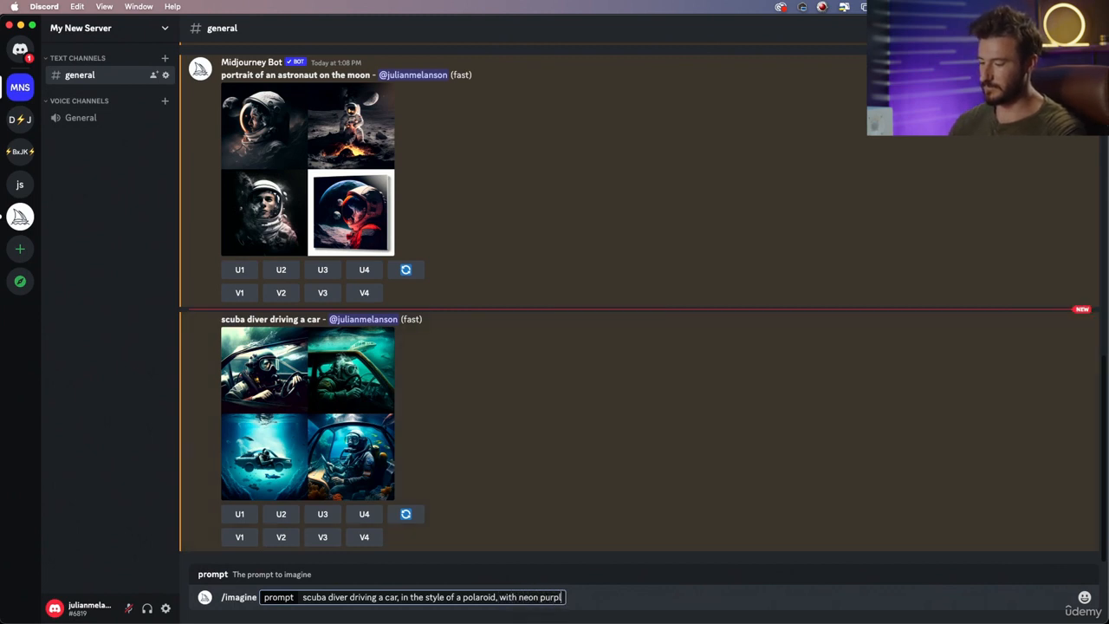
pyautogui.write('e lighting')
pyautogui.press('Return')
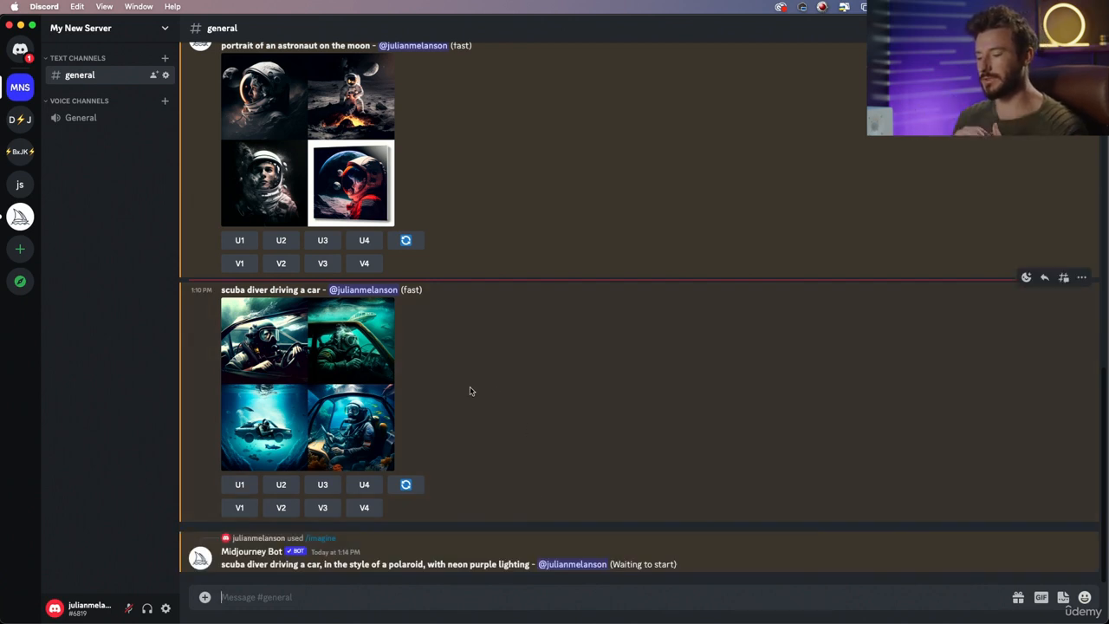
# Compare enlarged views of the original scuba diver images with those from the polaroid, neon purple lighting prompt
pyautogui.click(343, 364)
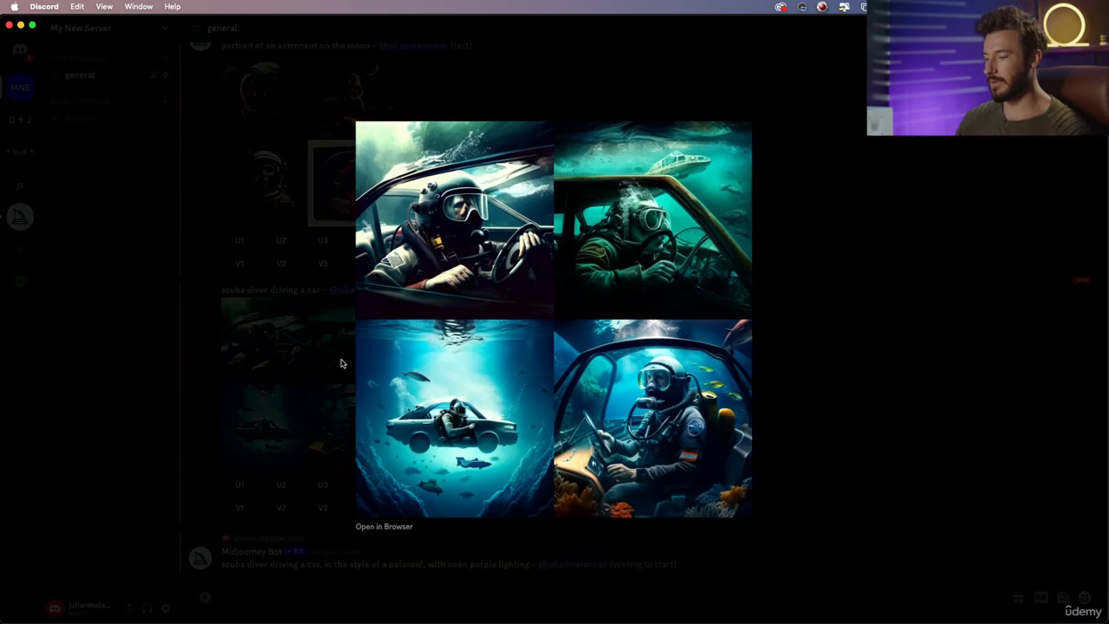
pyautogui.click(918, 232)
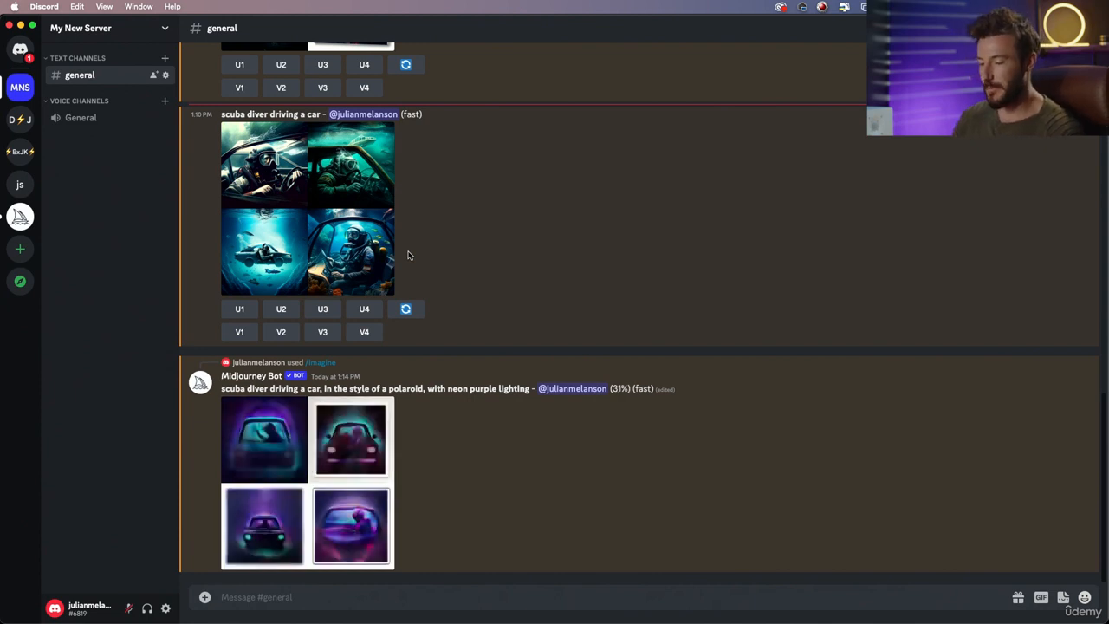
pyautogui.click(351, 451)
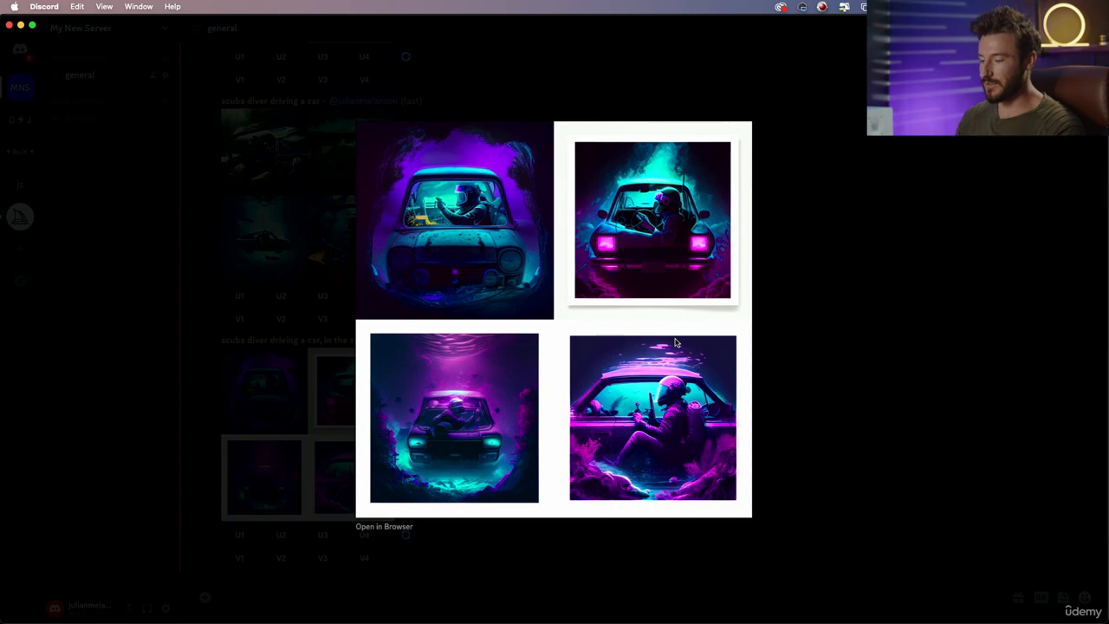
pyautogui.click(841, 206)
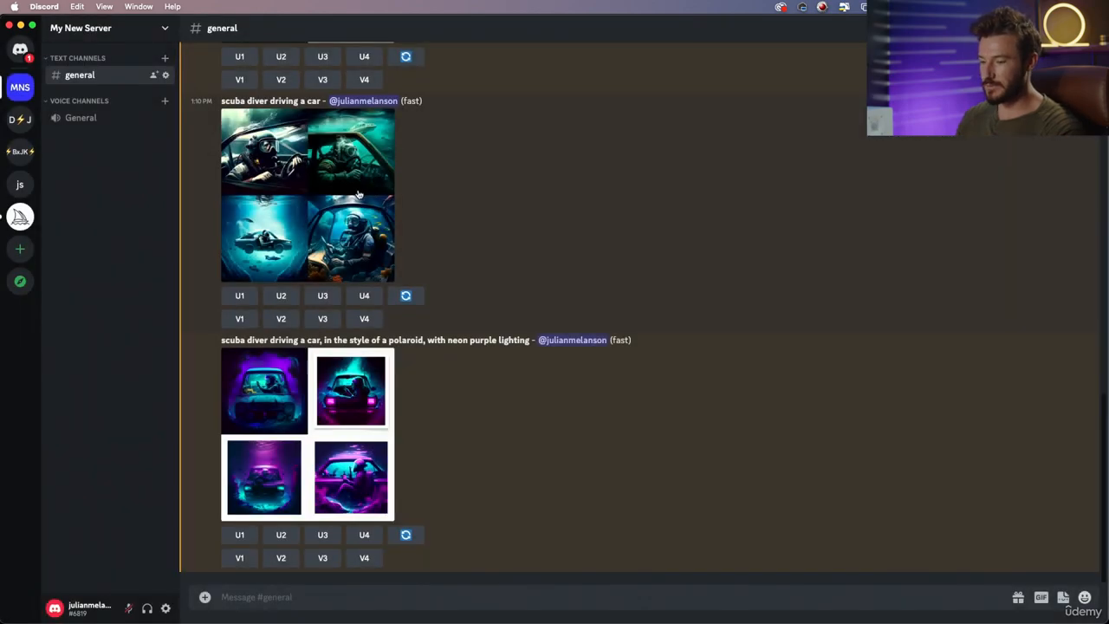
pyautogui.click(356, 191)
pyautogui.click(327, 435)
pyautogui.click(326, 435)
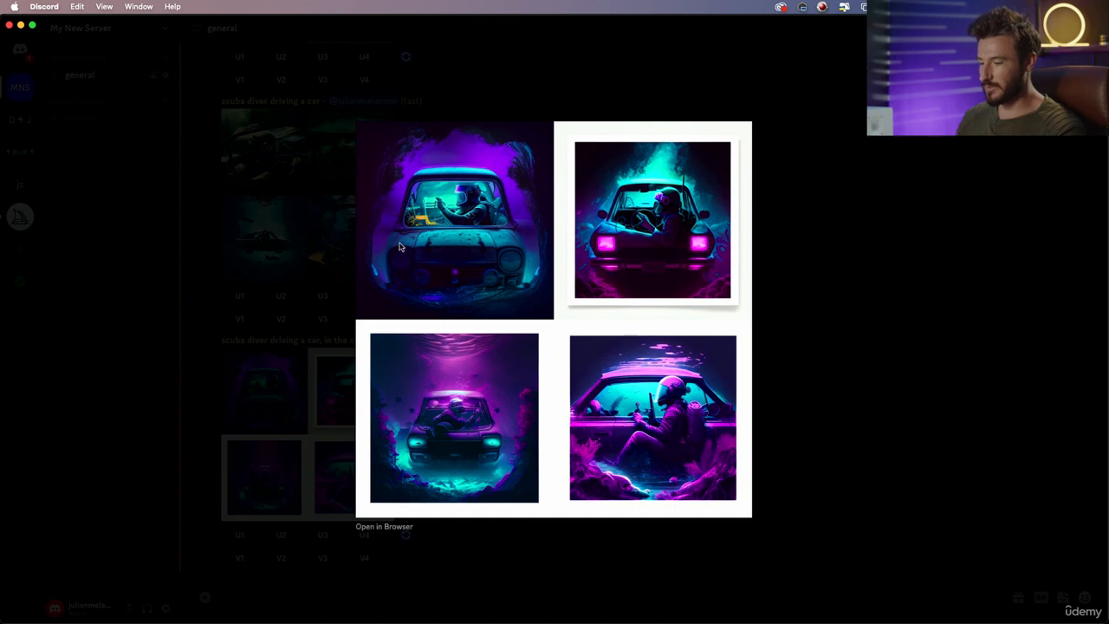
# Switch to the OpenArt guide in Safari and examine its art medium pages and the list of artists by style
pyautogui.press('super+Tab')
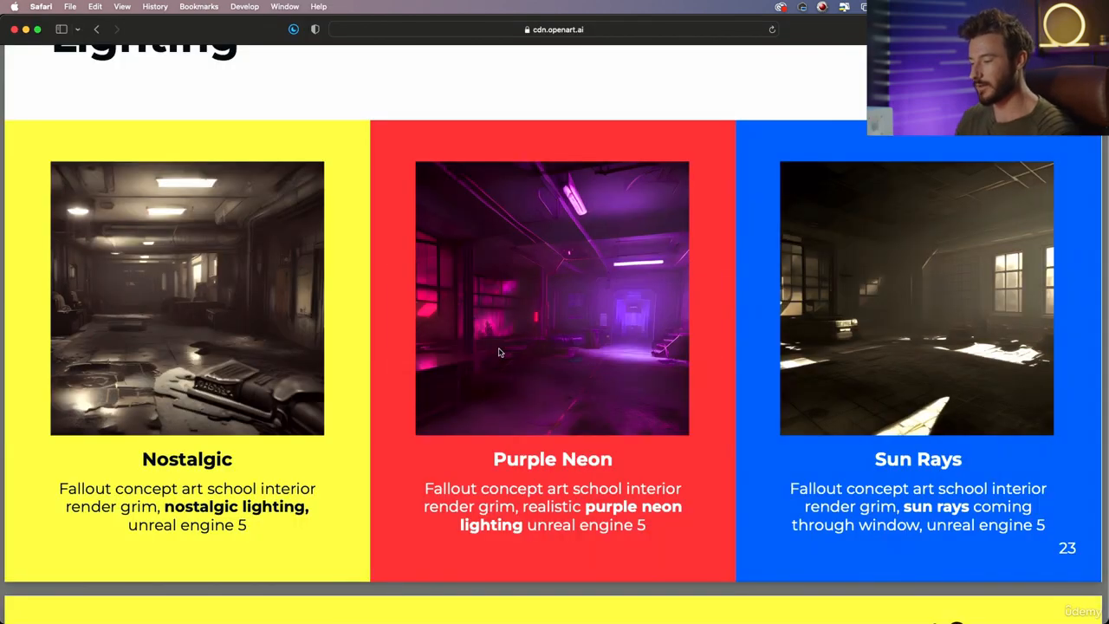
pyautogui.scroll(-10, 499, 352)
pyautogui.scroll(-5, 499, 352)
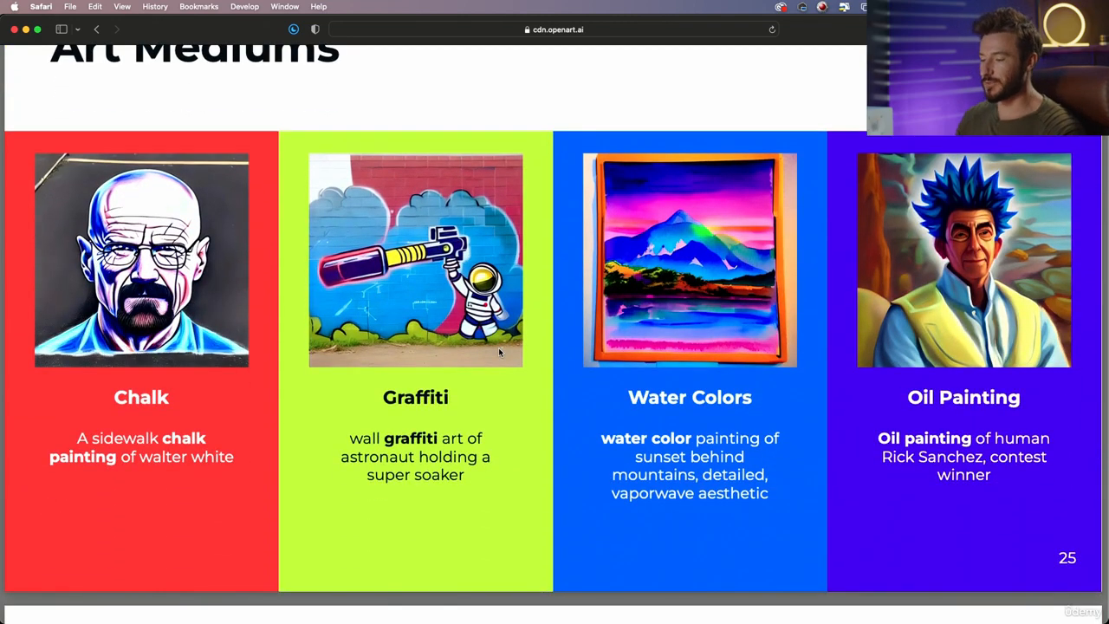
pyautogui.scroll(-10, 498, 348)
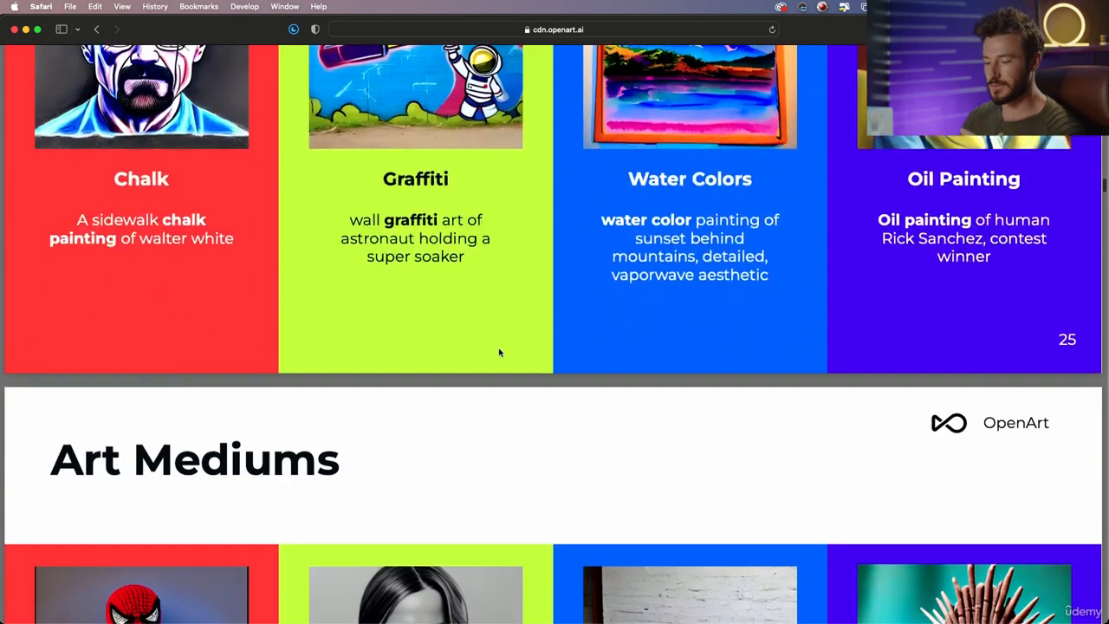
pyautogui.scroll(-8, 499, 351)
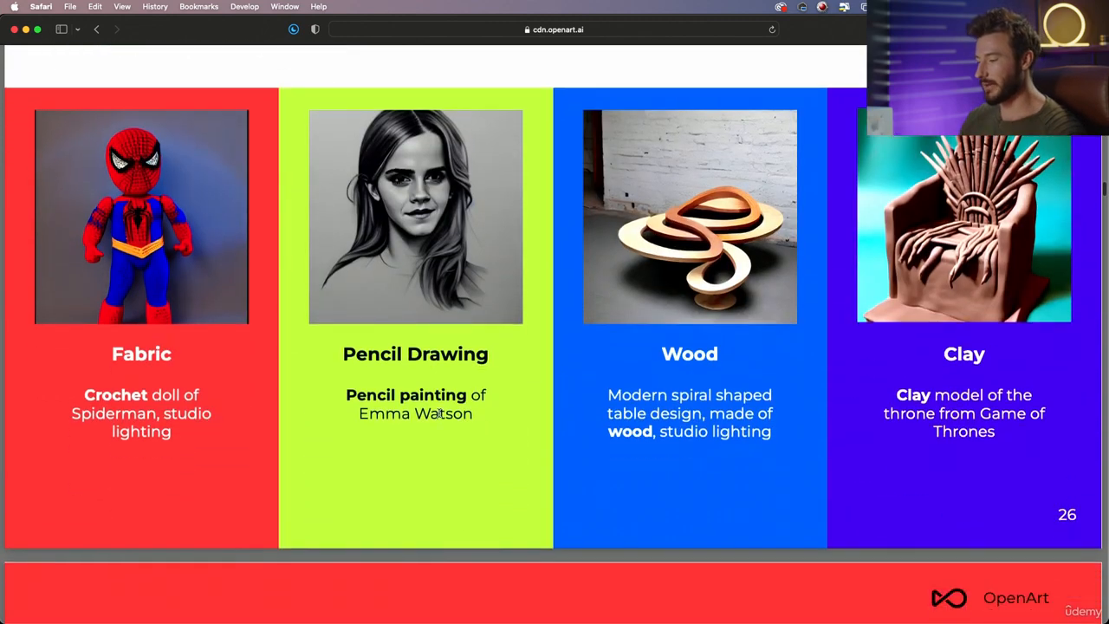
pyautogui.scroll(-10, 439, 412)
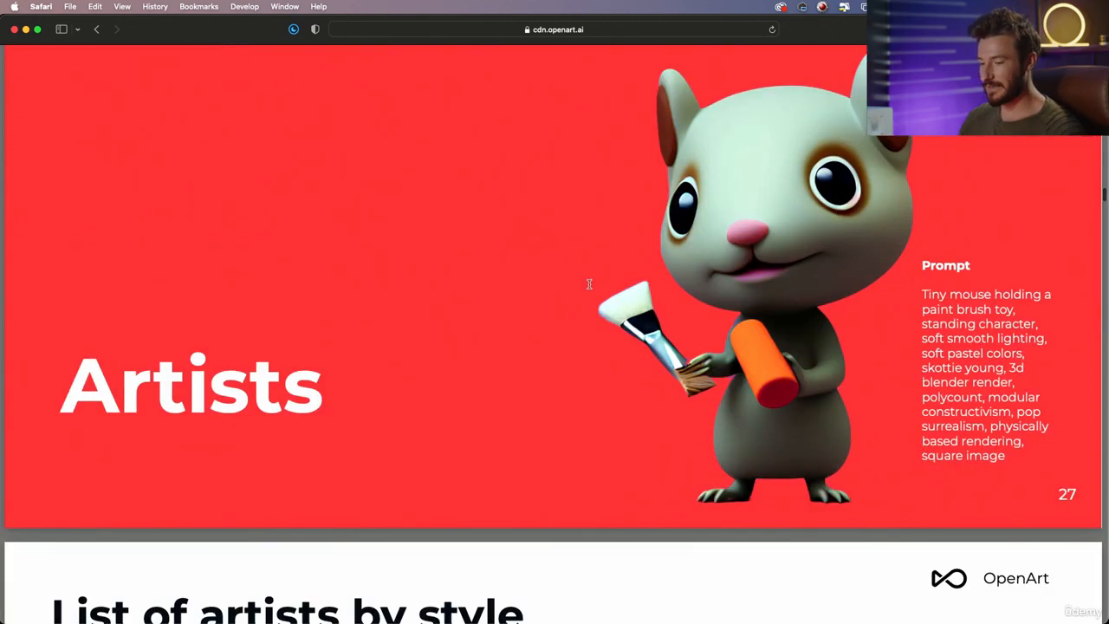
pyautogui.scroll(-3, 469, 257)
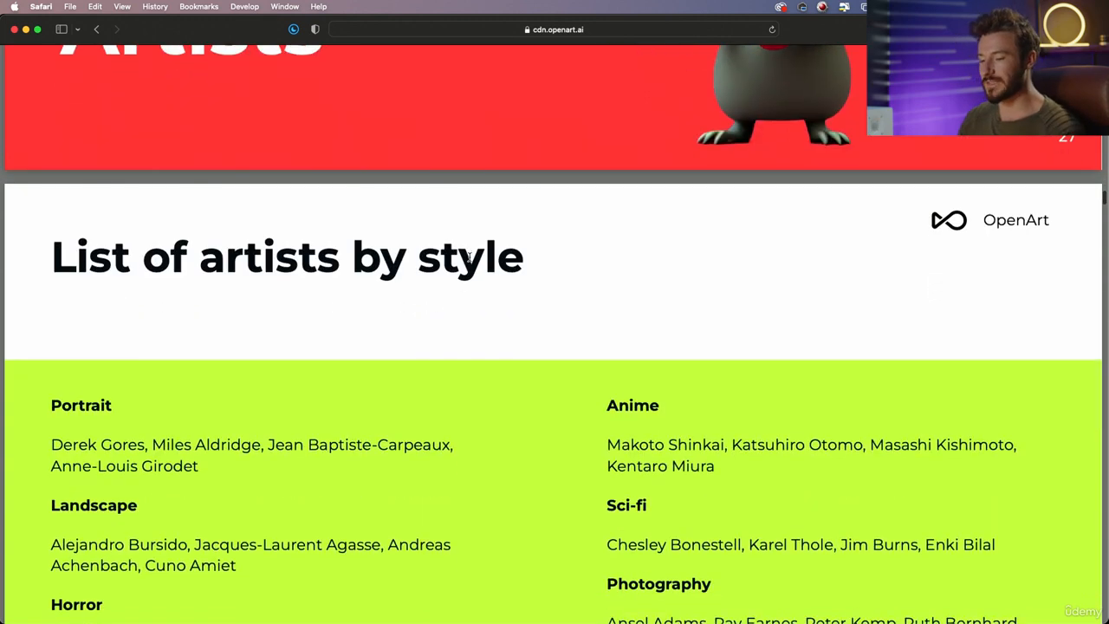
pyautogui.scroll(-3, 469, 256)
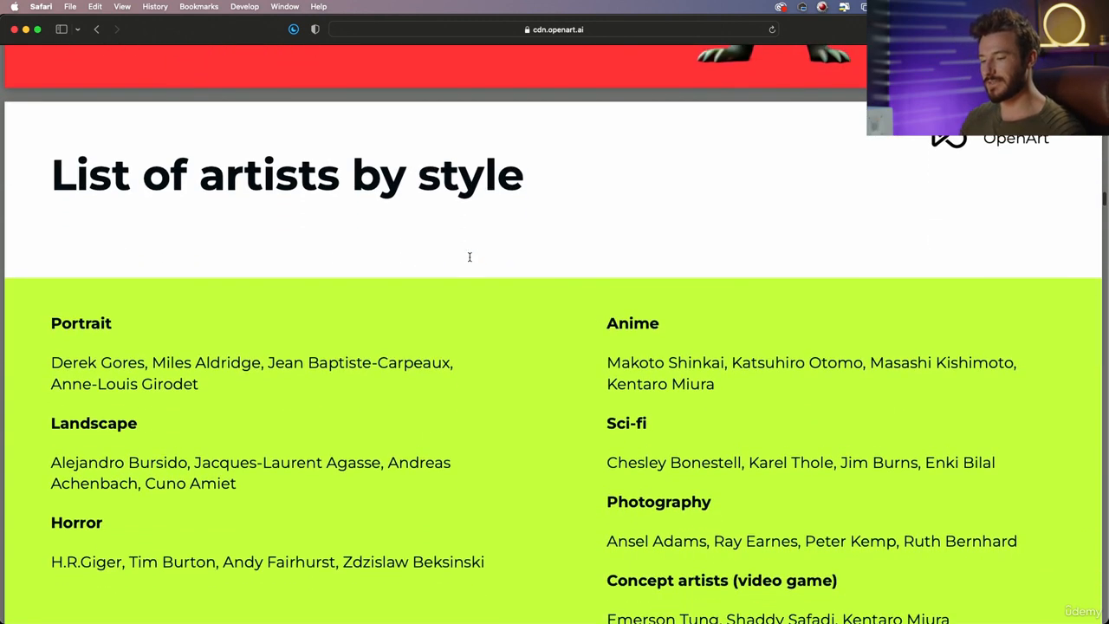
pyautogui.scroll(-2, 469, 257)
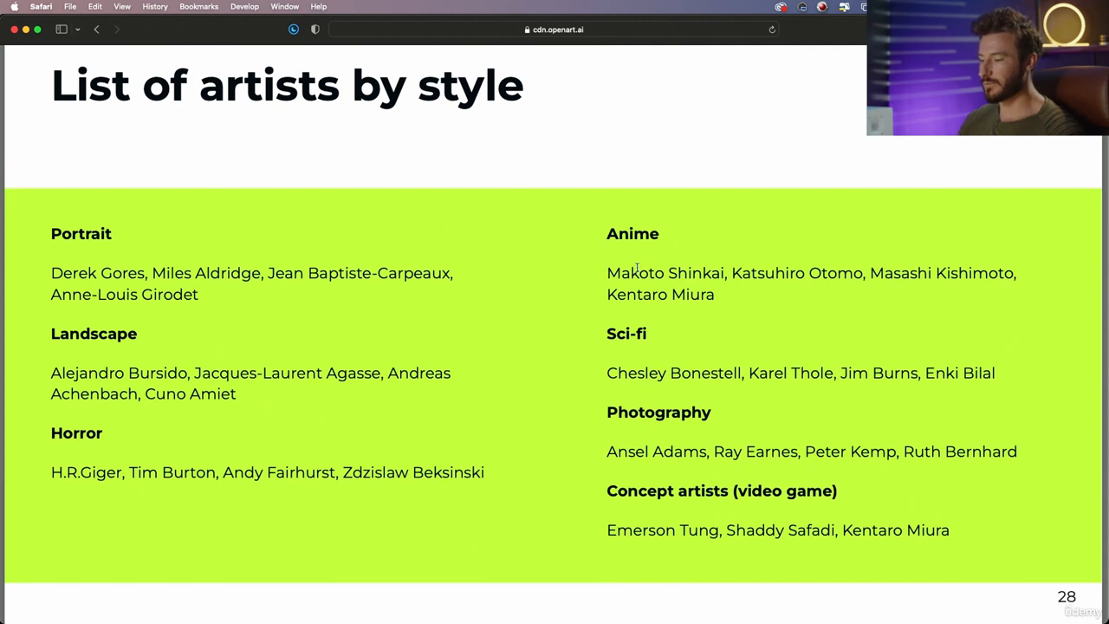
# Copy "Makoto Shinkai" from the guide's anime artists and start a new /imagine prompt in Discord with "scuba diver driving a car,"
pyautogui.moveTo(610, 272); pyautogui.dragTo(727, 271)
pyautogui.press('super+c')
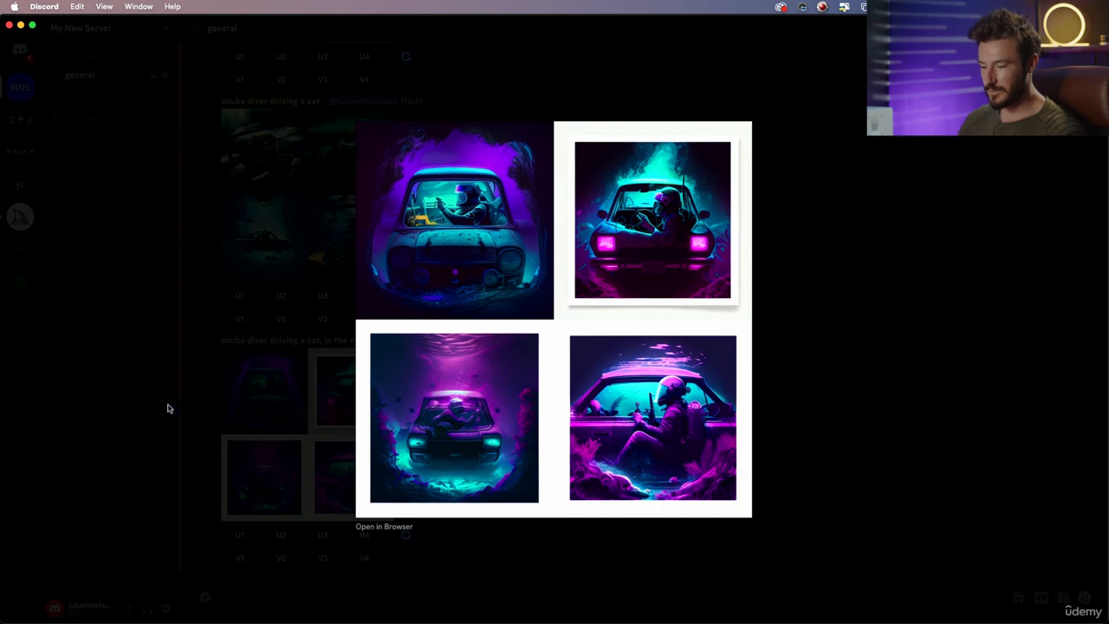
pyautogui.click(168, 408)
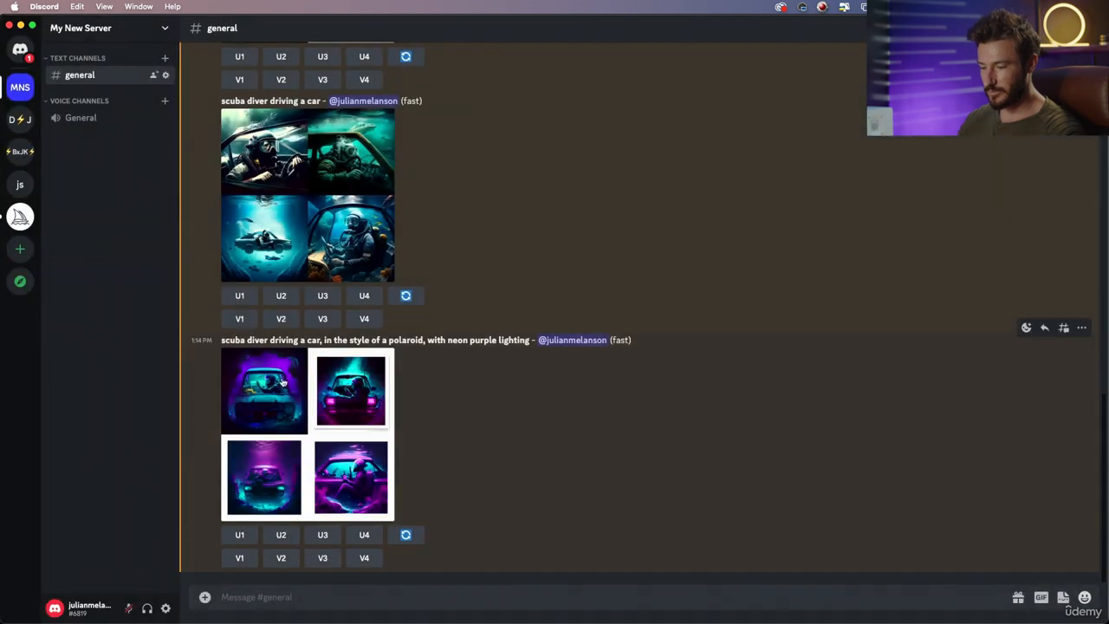
pyautogui.click(277, 596)
pyautogui.write('/im')
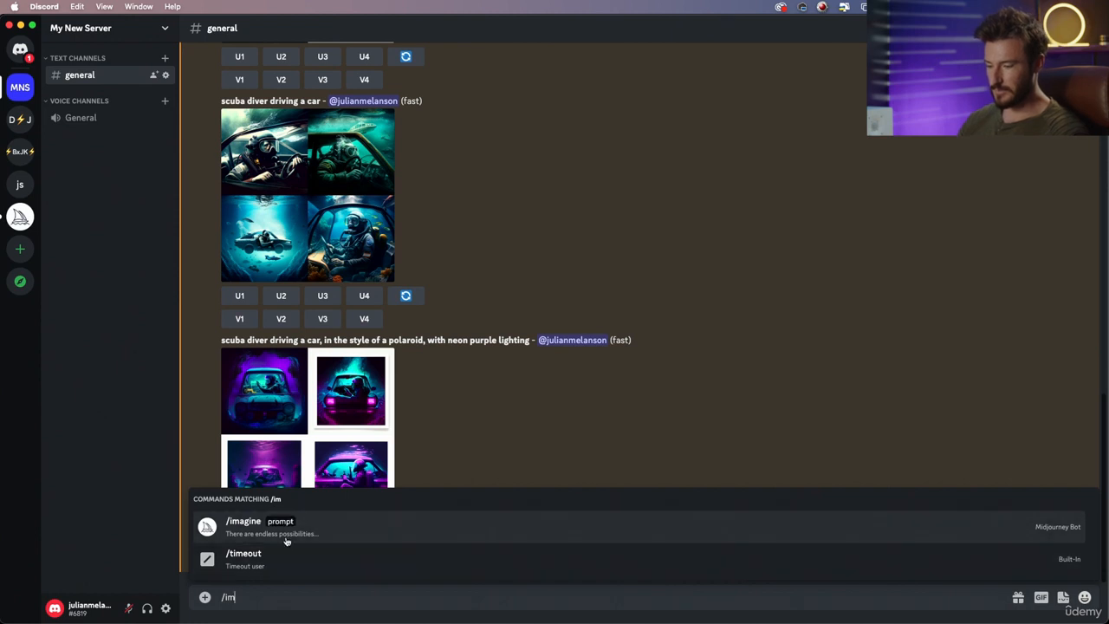
pyautogui.click(286, 538)
pyautogui.write('cuba')
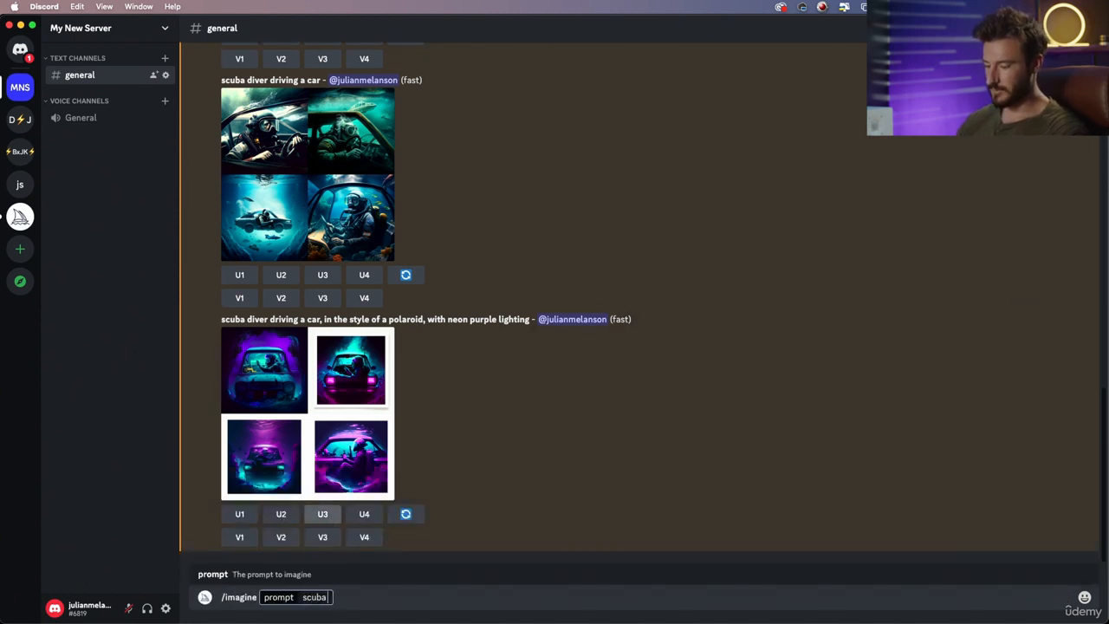
pyautogui.write(' diver drivin')
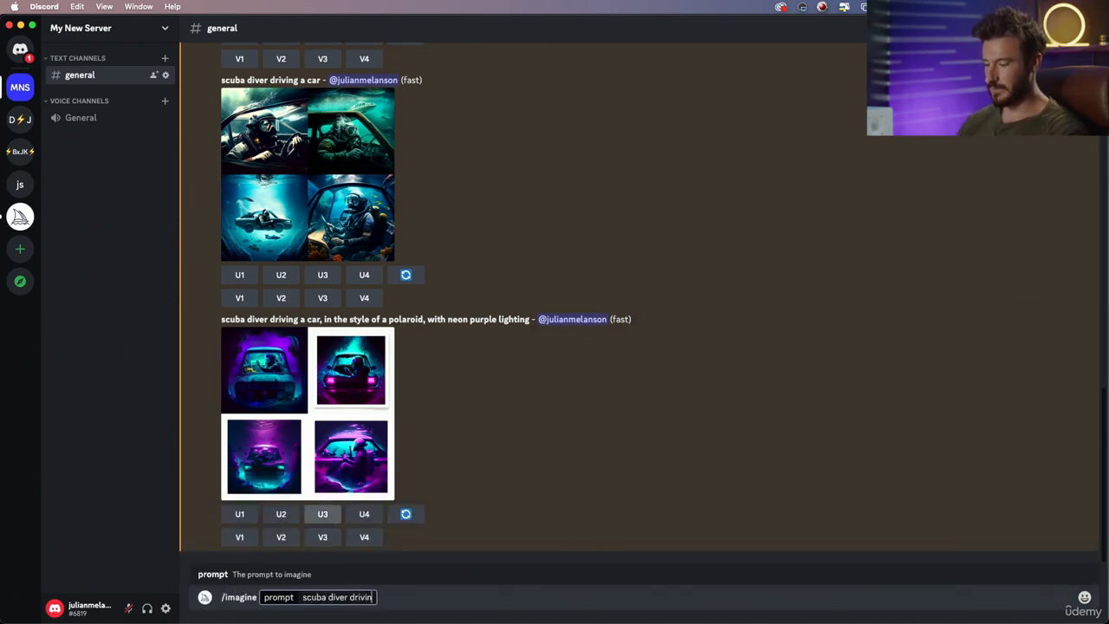
pyautogui.write('g a car,')
# Complete the Discord prompt with "in the style of Makoto Shinkai" and submit it
pyautogui.press('super+Tab')
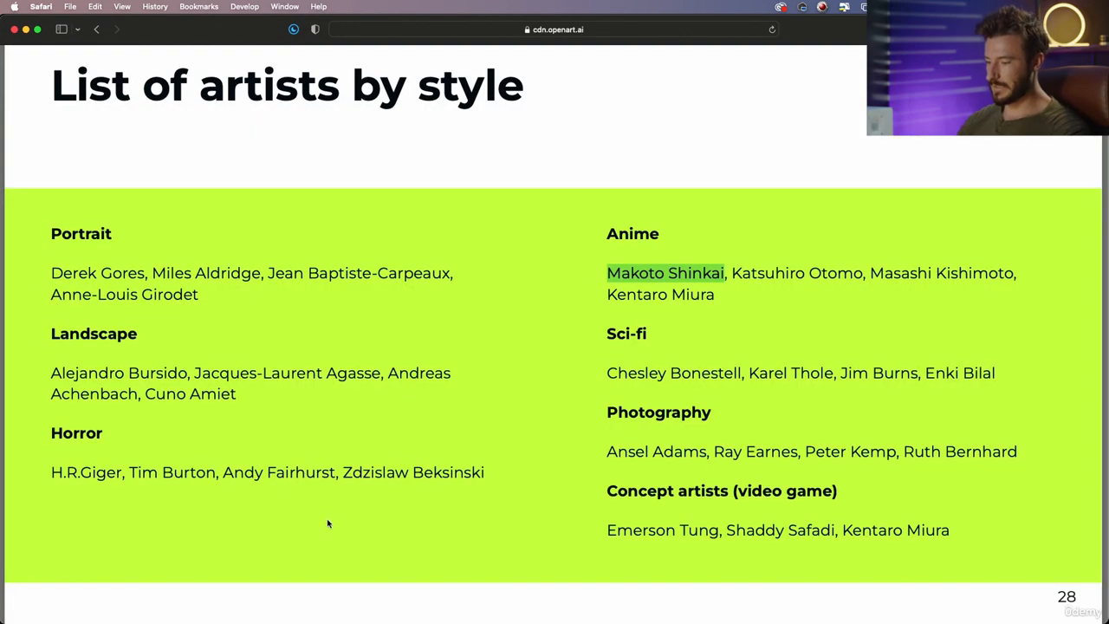
pyautogui.press('super+Tab')
pyautogui.write('in the style of')
pyautogui.press('super+v')
pyautogui.press('Return')
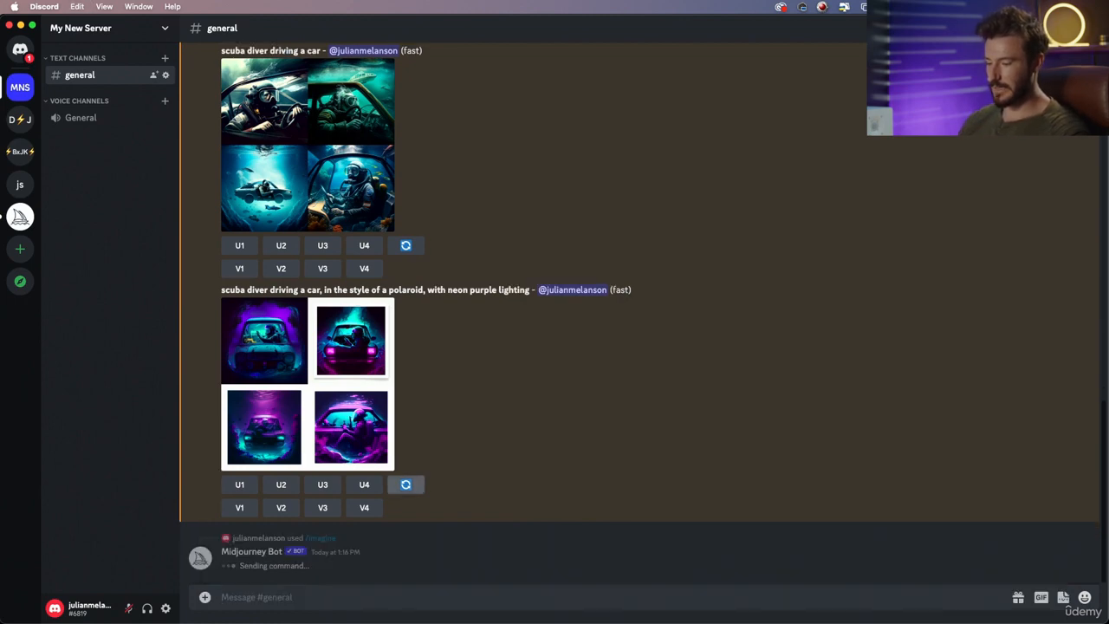
# Choose Ansel Adams from the guide's photography artists and copy "scuba diver driving a car, in the style" from the latest Discord prompt
pyautogui.press('super+Tab')
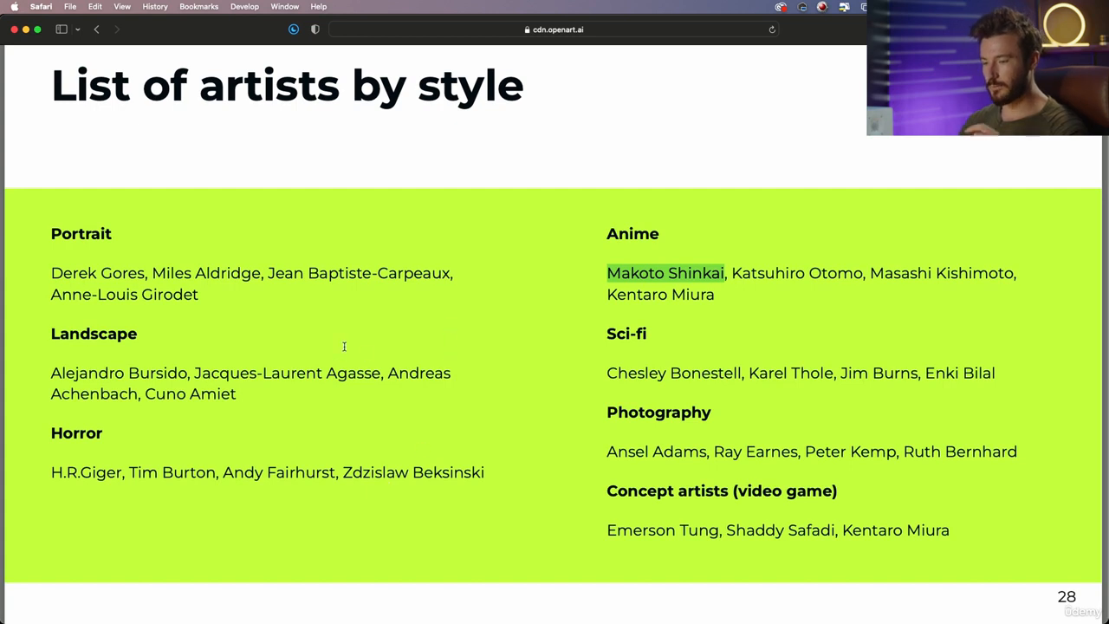
pyautogui.moveTo(606, 452); pyautogui.dragTo(708, 457)
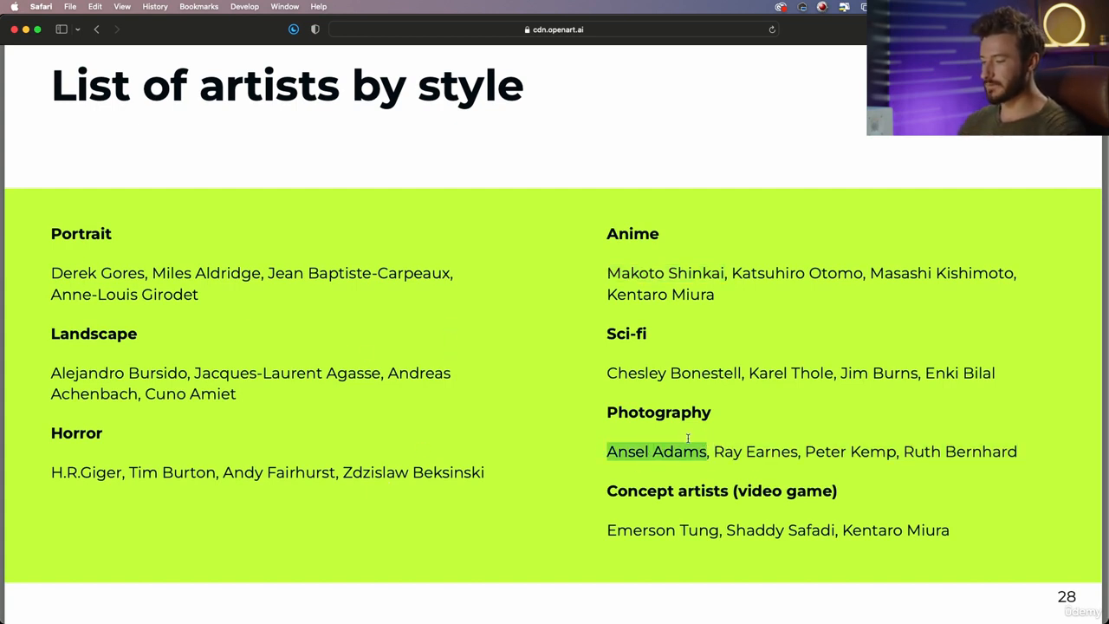
pyautogui.press('super+Tab')
pyautogui.moveTo(222, 388); pyautogui.dragTo(370, 391)
pyautogui.press('super+c')
# Submit a new /imagine prompt reading "scuba diver driving a car, in the style Ansel Adams"
pyautogui.click(284, 591)
pyautogui.write('/im')
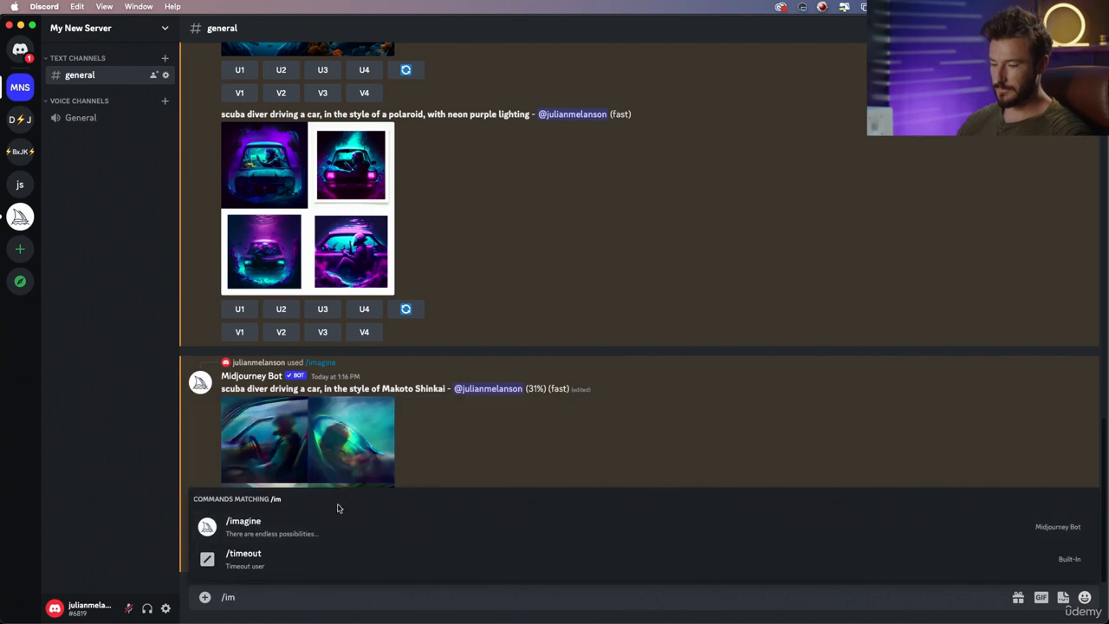
pyautogui.click(338, 524)
pyautogui.press('super+v')
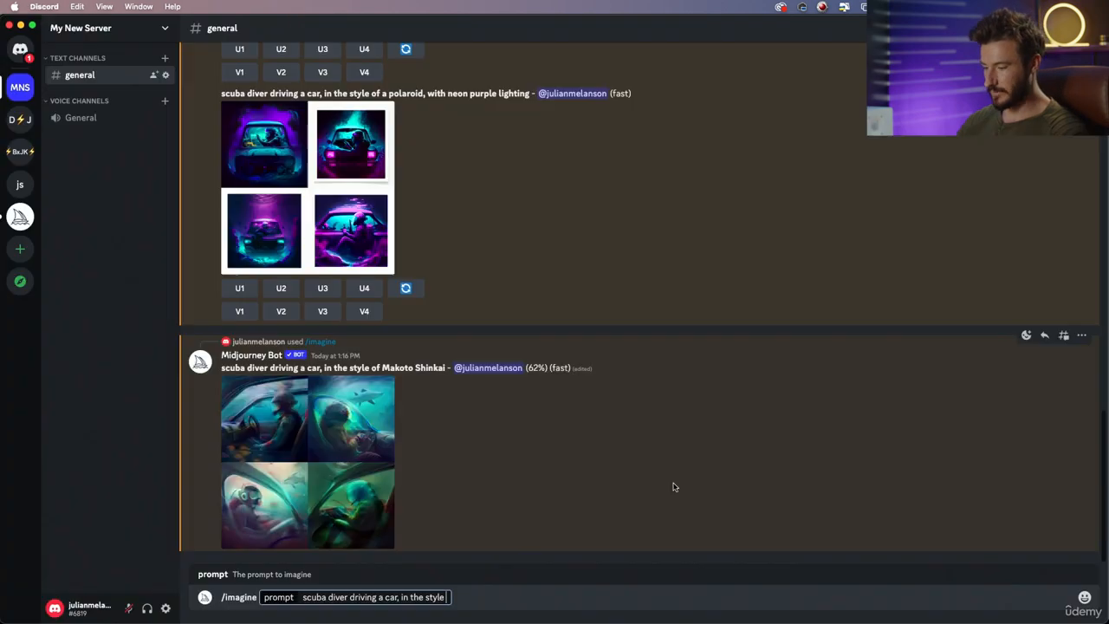
pyautogui.write('Ansel Adams')
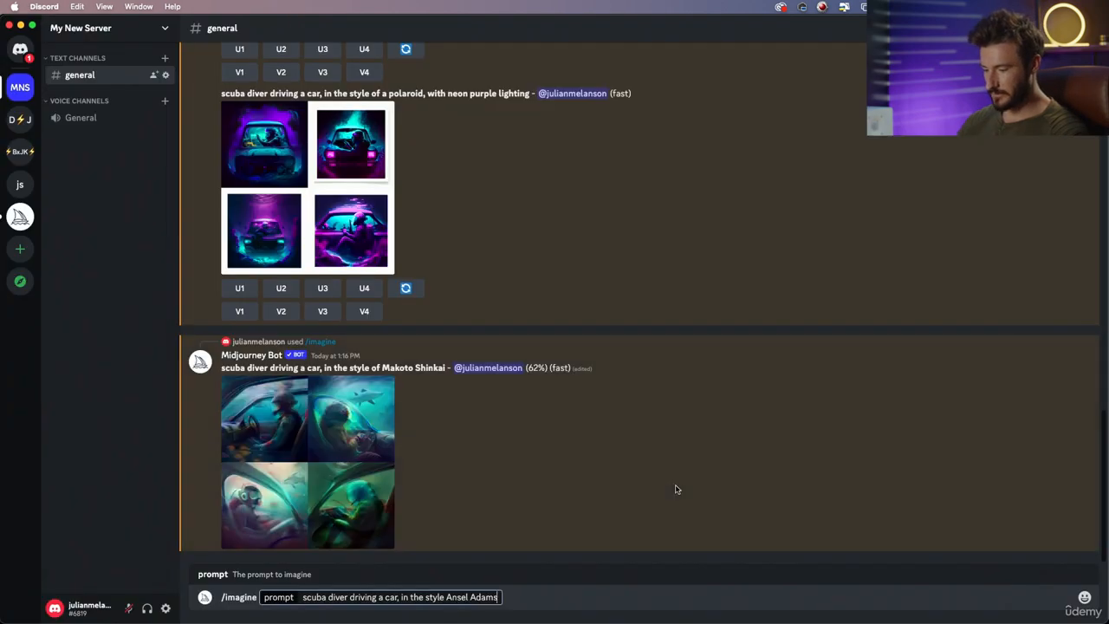
pyautogui.press('Return')
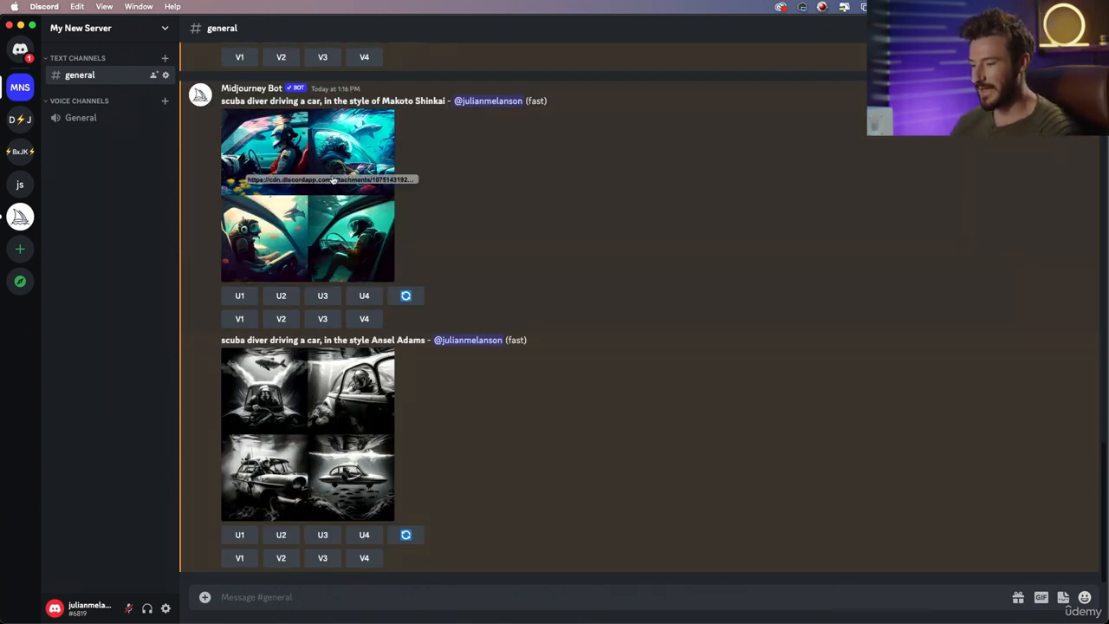
# Examine enlarged views of the scuba diver images generated in the Makoto Shinkai and Ansel Adams styles
pyautogui.click(330, 187)
pyautogui.click(278, 275)
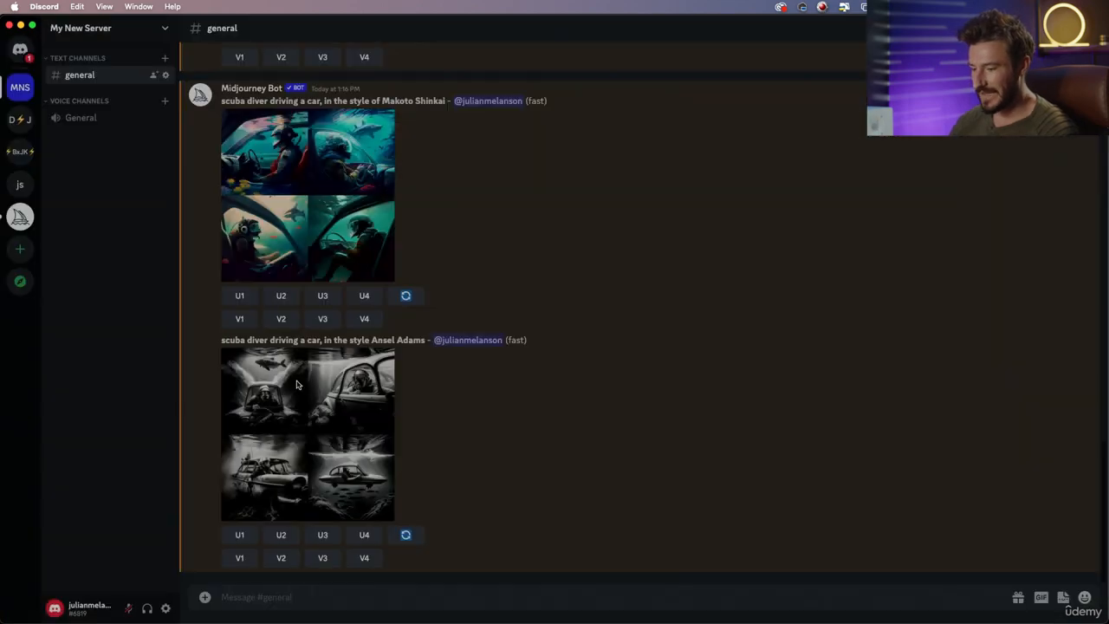
pyautogui.click(310, 409)
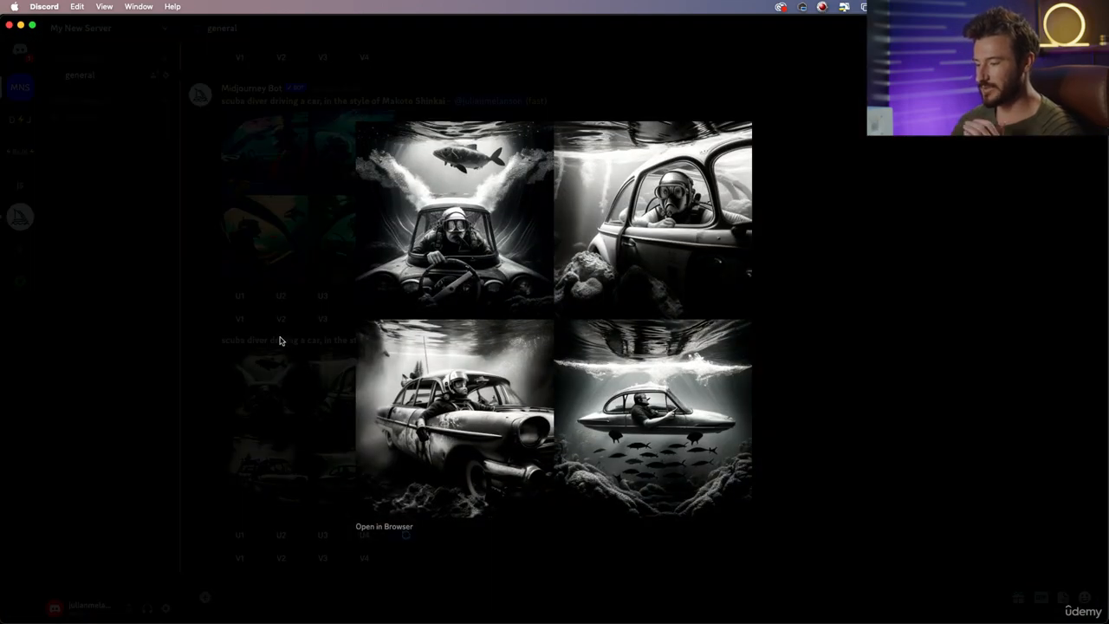
pyautogui.click(281, 298)
# Copy "Makoto Shinkai" from the Discord prompt and search Google for the artist's images in a new Safari tab
pyautogui.moveTo(383, 96); pyautogui.dragTo(445, 102)
pyautogui.press('super+c')
pyautogui.press('super+Tab')
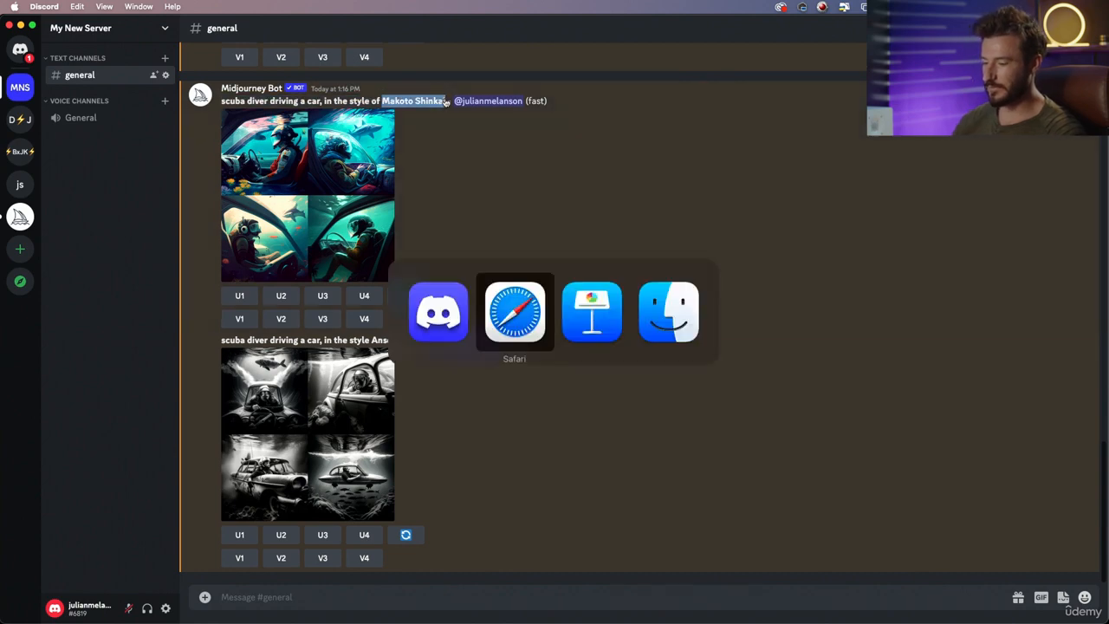
pyautogui.press('super+t')
pyautogui.press('super+v')
pyautogui.press('Return')
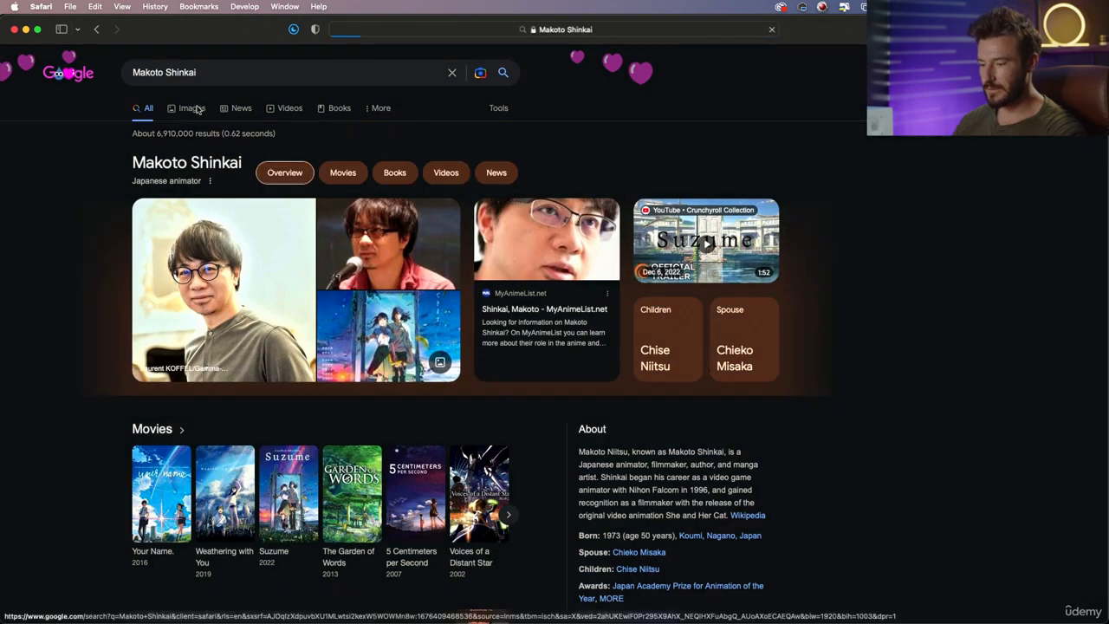
pyautogui.click(192, 109)
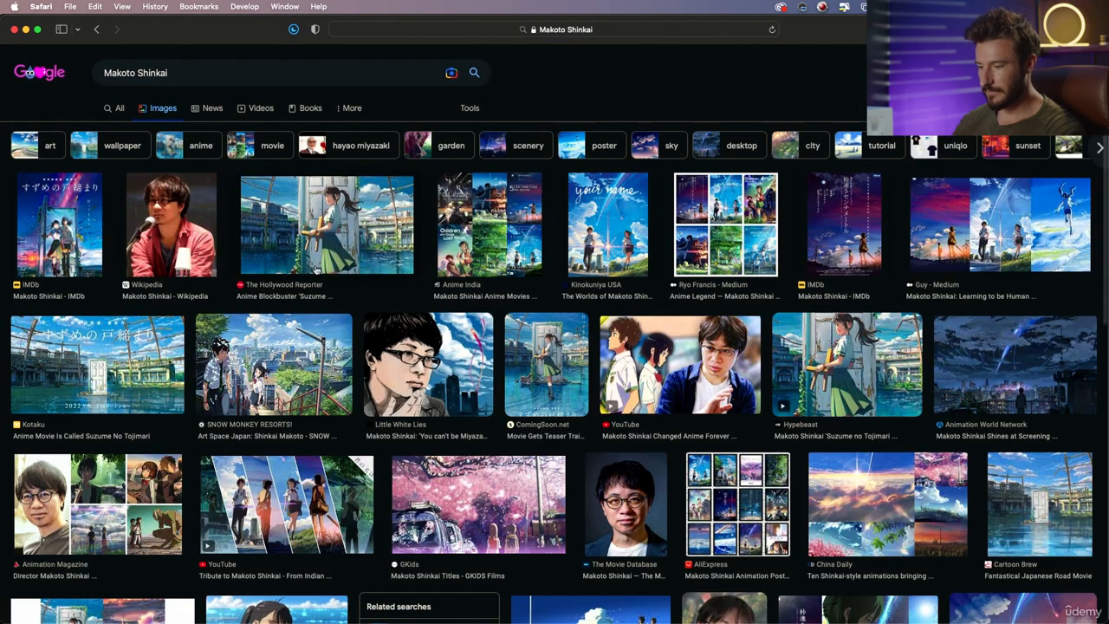
# Browse the Makoto Shinkai image results, preview the Hollywood Reporter image, and compare the artwork with the enlarged scuba diver images in Discord
pyautogui.scroll(-5, 316, 270)
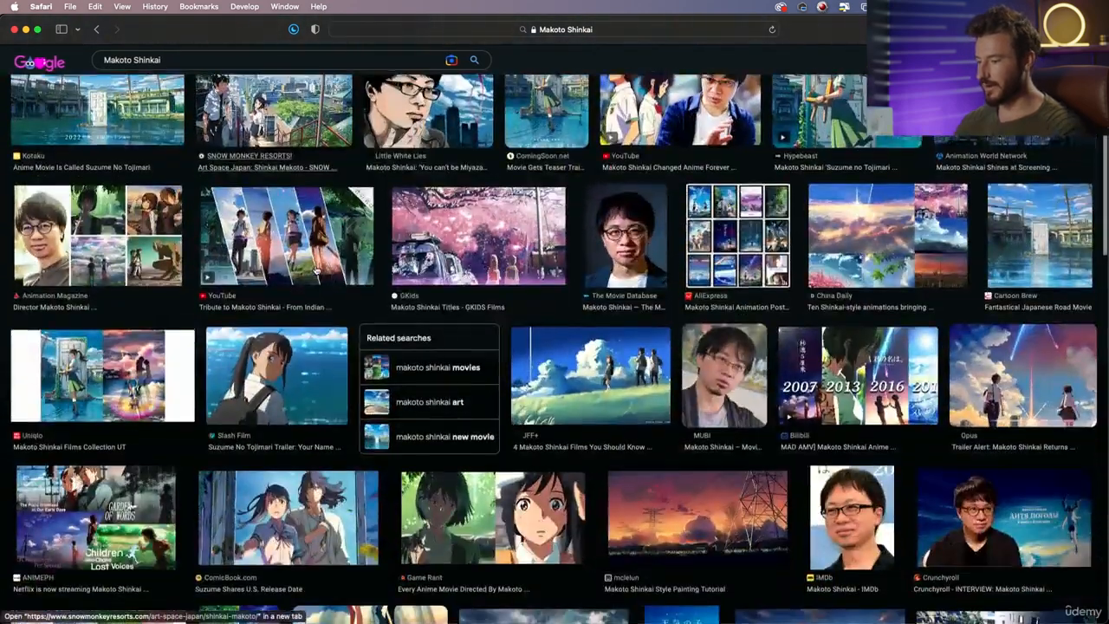
pyautogui.scroll(-3, 316, 271)
pyautogui.scroll(8, 330, 234)
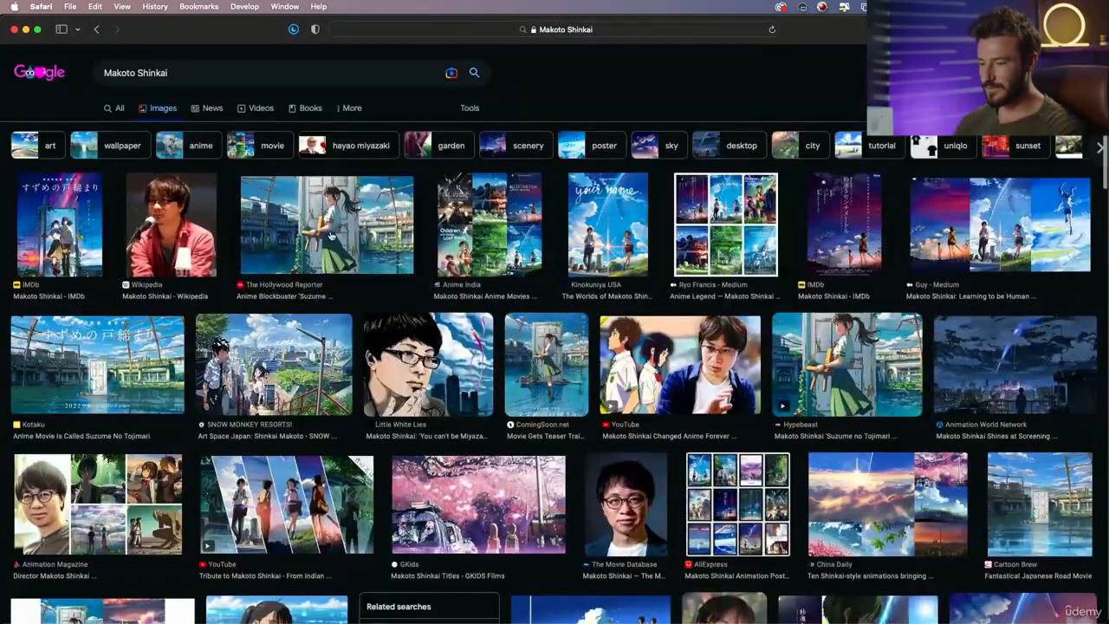
pyautogui.click(331, 235)
pyautogui.press('super+Tab')
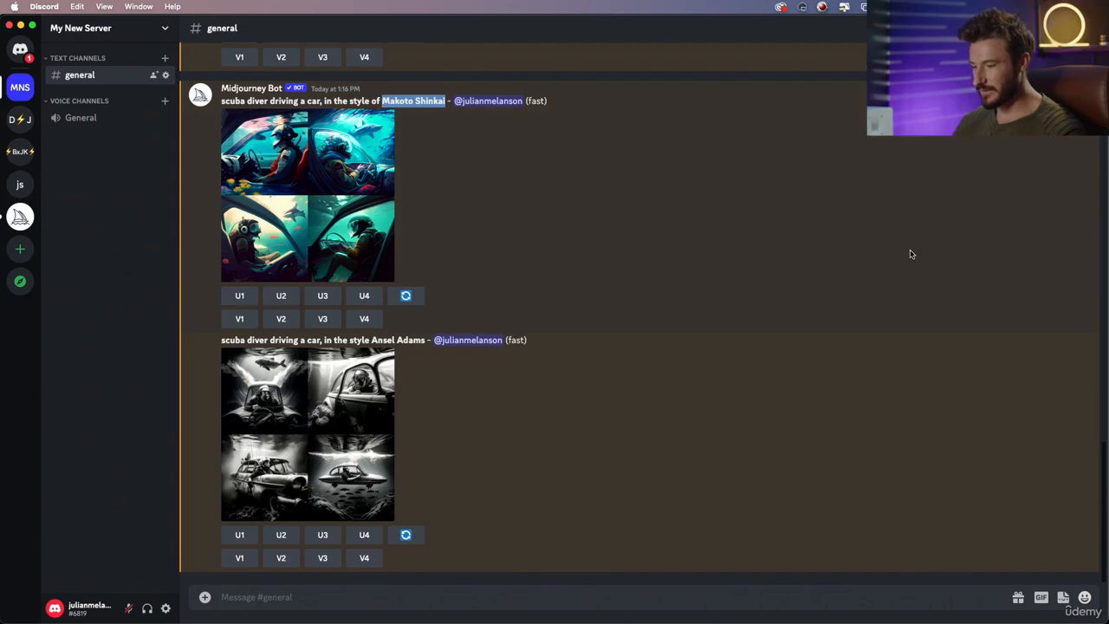
pyautogui.click(370, 232)
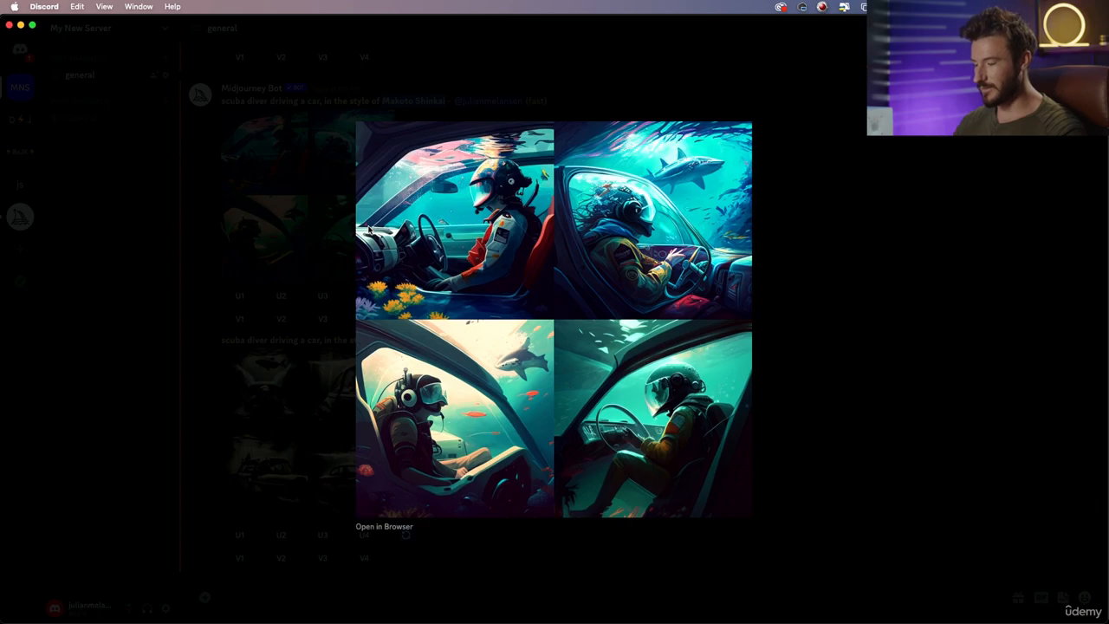
pyautogui.press('super+Tab')
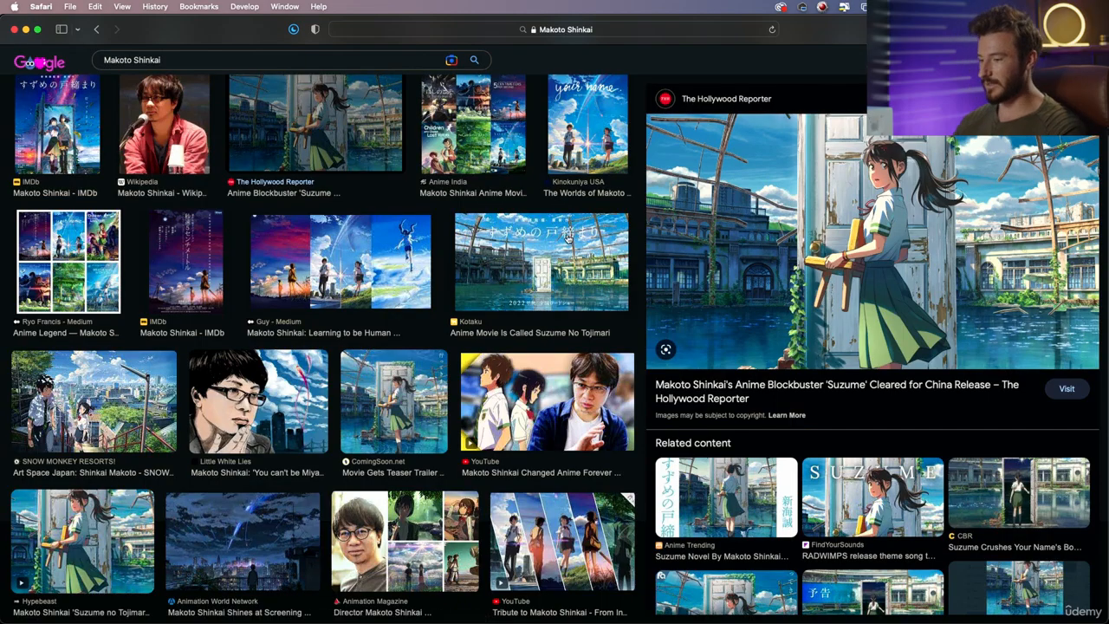
pyautogui.scroll(-2, 569, 236)
pyautogui.press('super+Tab')
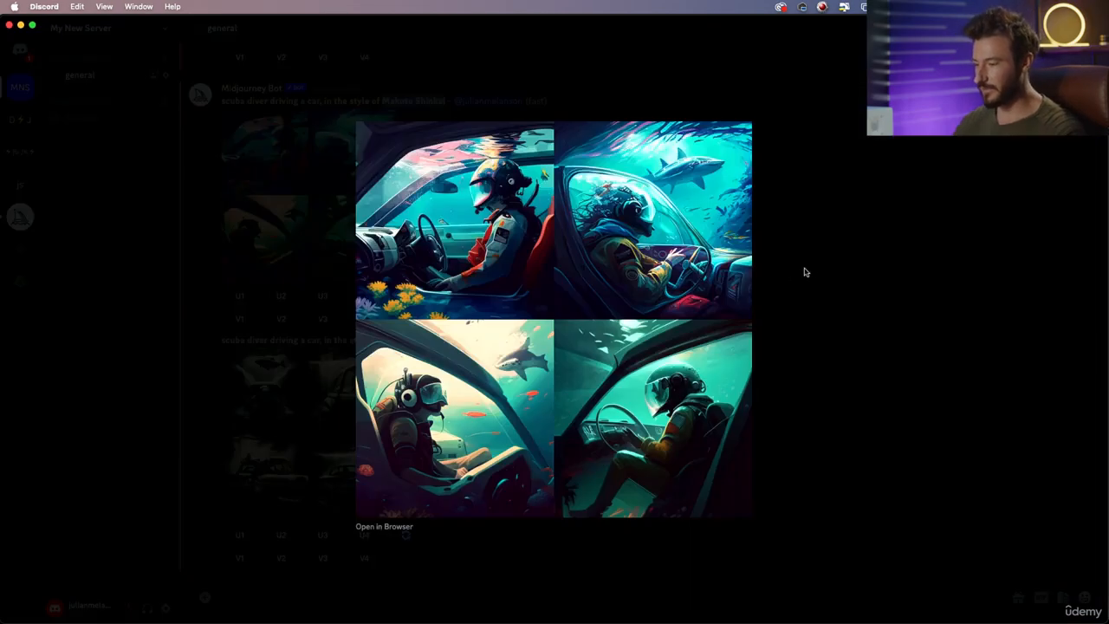
pyautogui.click(810, 269)
# Copy "Ansel Adams" from the Discord prompt, search Google Images for it in Safari, and browse the photographs
pyautogui.moveTo(372, 339); pyautogui.dragTo(426, 341)
pyautogui.press('super+c')
pyautogui.press('super+Tab')
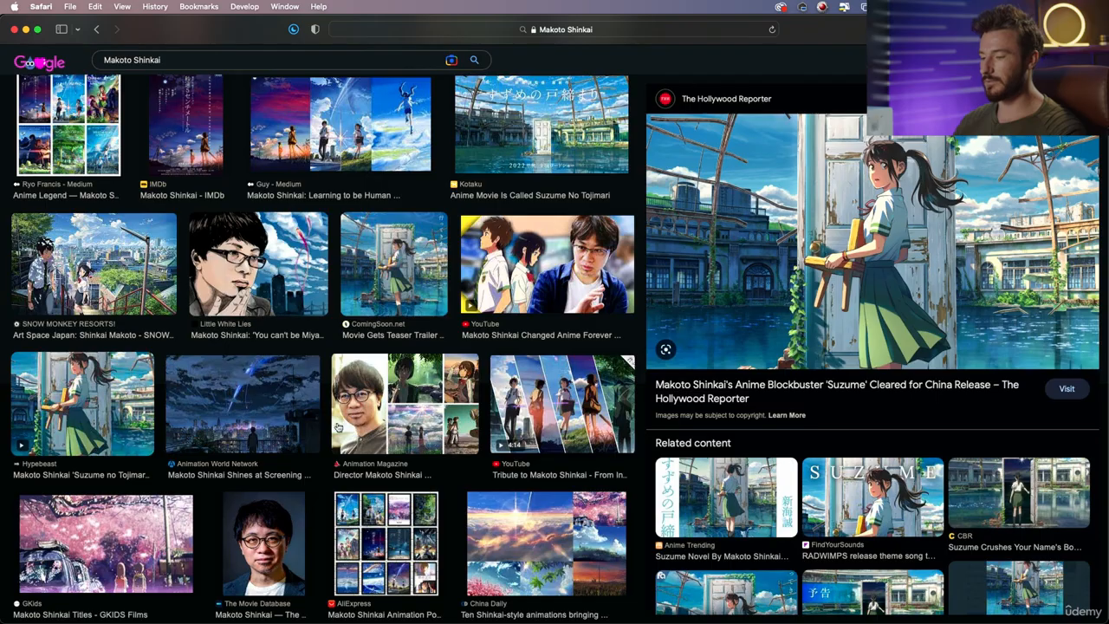
pyautogui.click(213, 59)
pyautogui.press('super+a')
pyautogui.press('super+v')
pyautogui.press('Return')
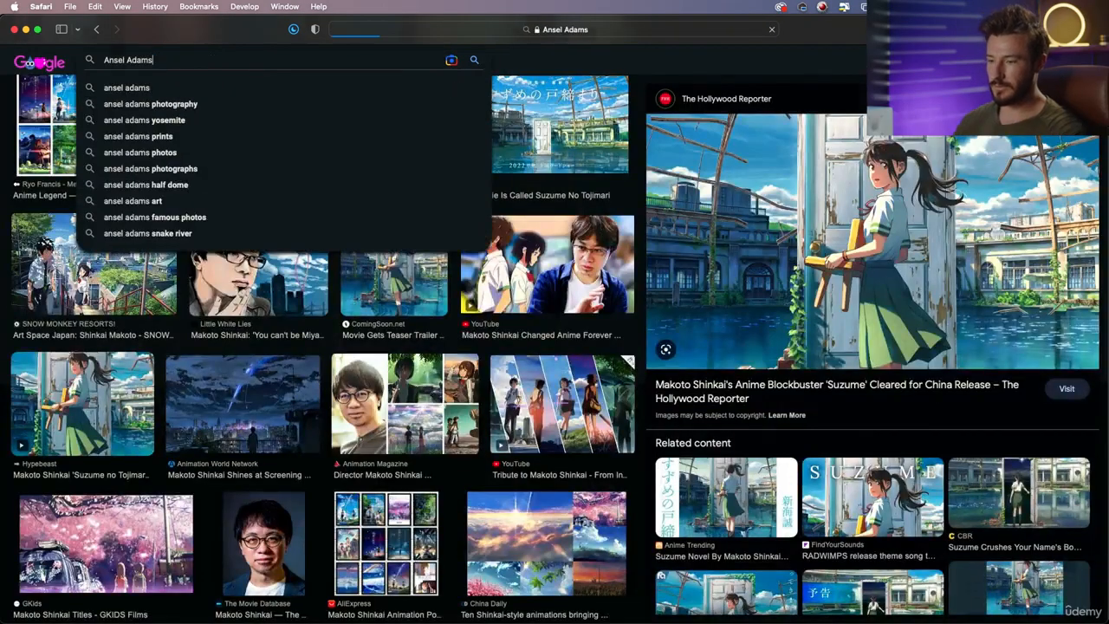
pyautogui.scroll(-5, 188, 234)
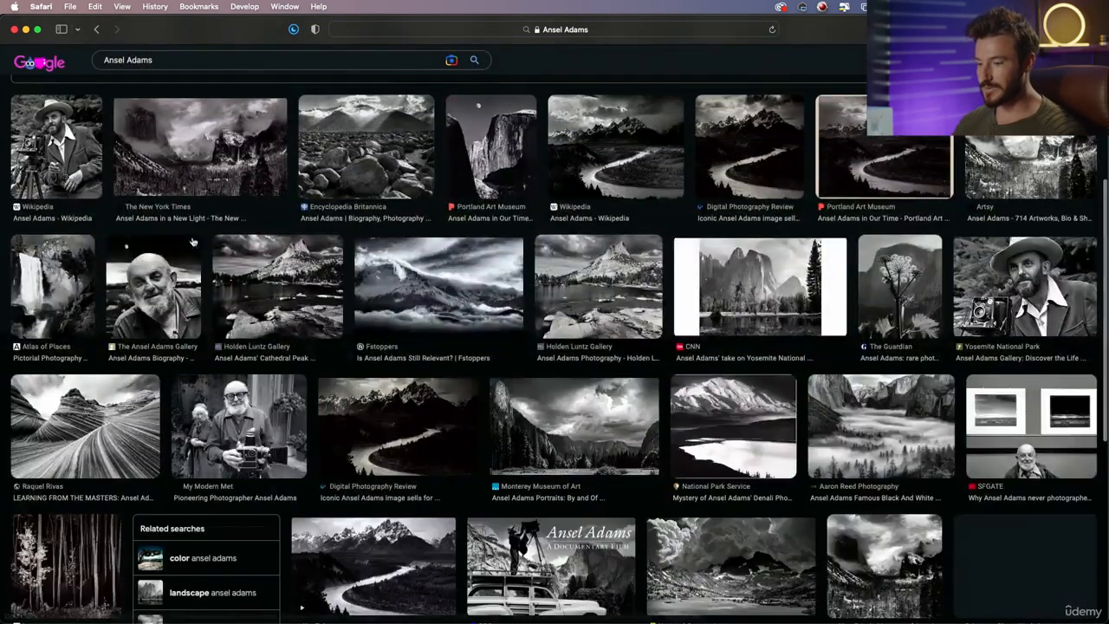
# Compare the Ansel Adams photographs in Safari with the enlarged black-and-white scuba diver images in Discord, and close the enlarged view
pyautogui.press('super+Tab')
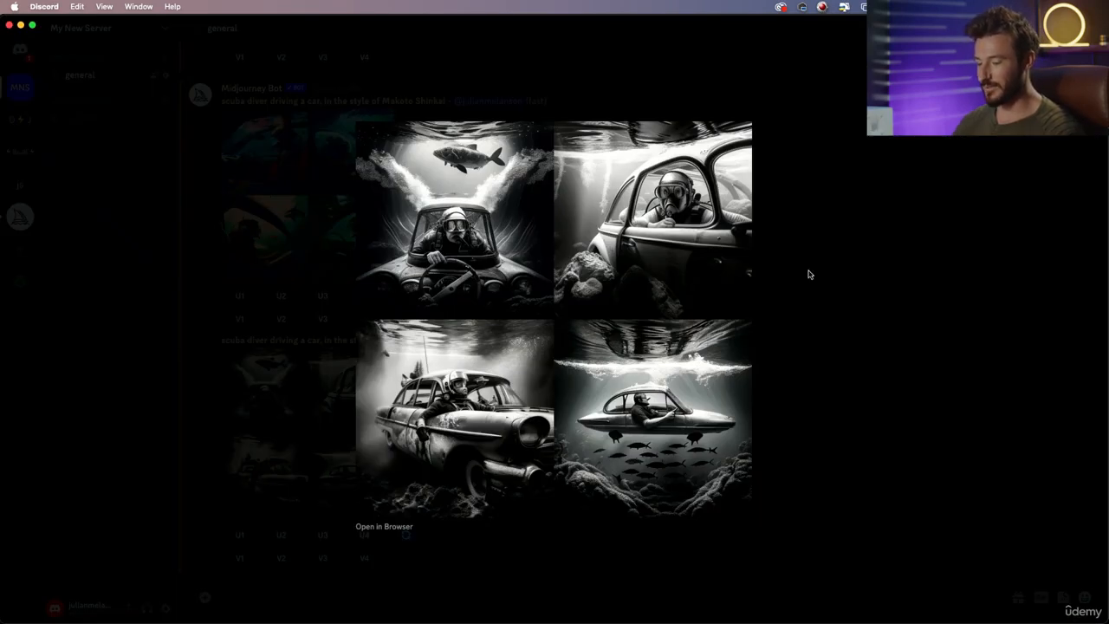
pyautogui.press('super+Tab')
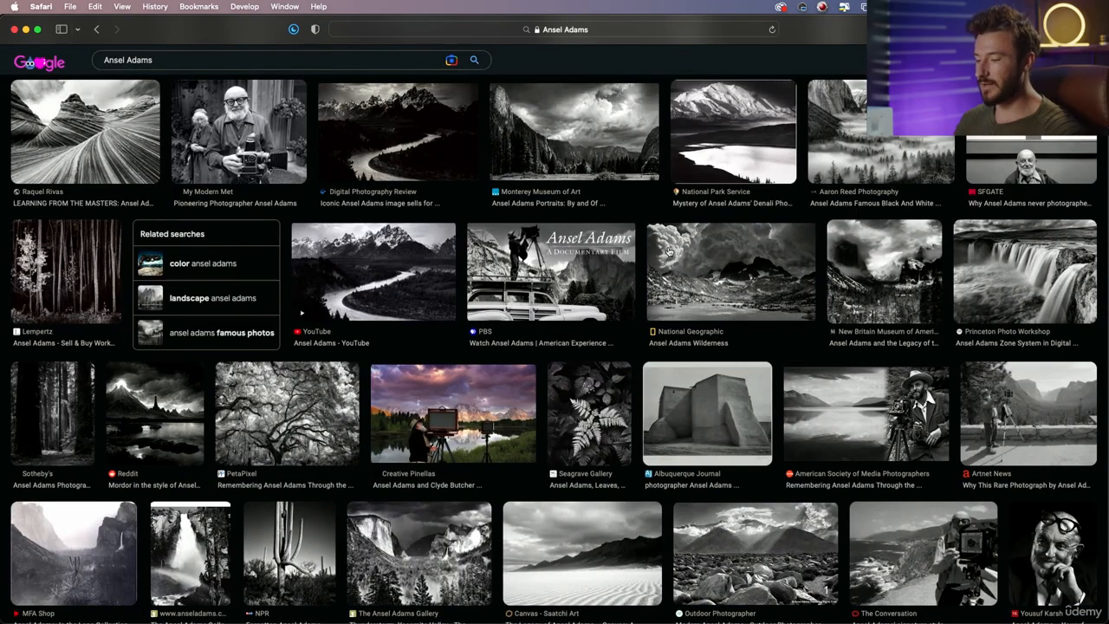
pyautogui.press('super+Tab')
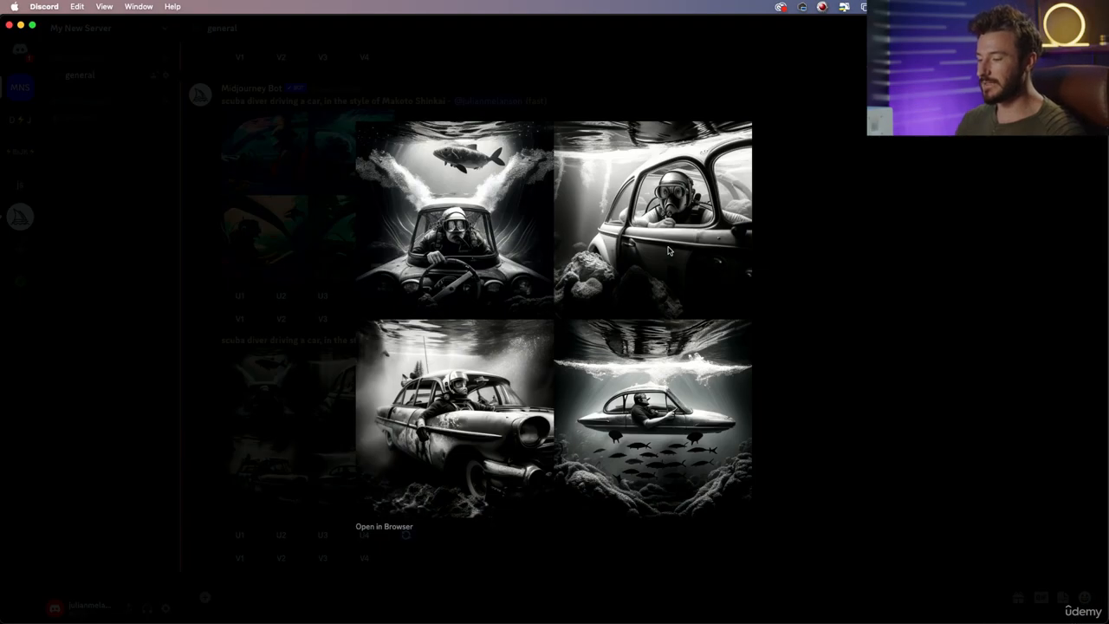
pyautogui.click(802, 166)
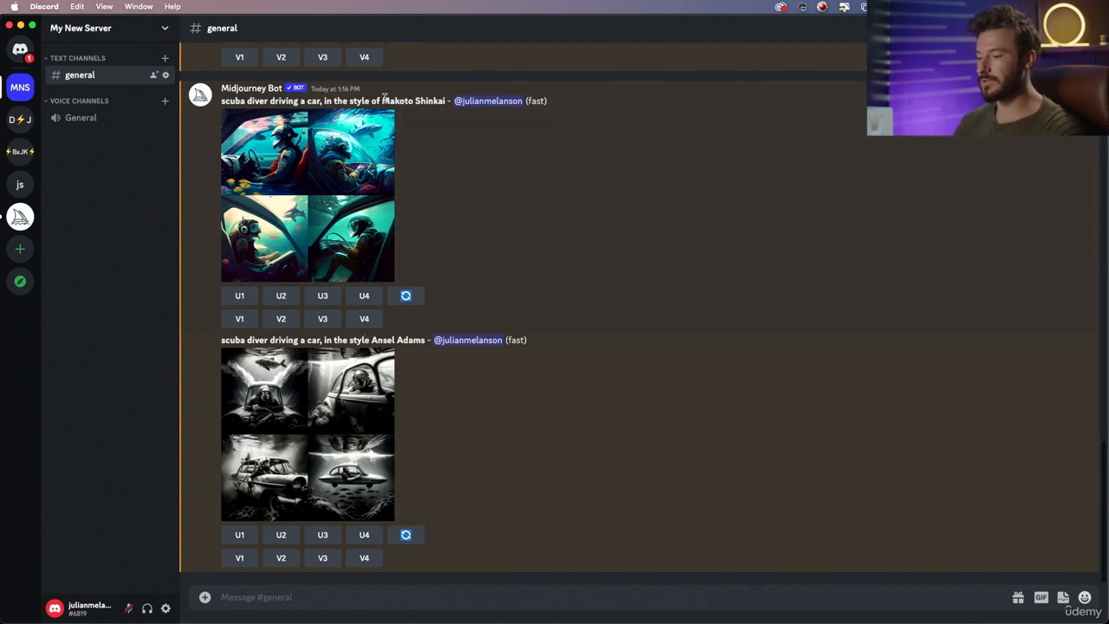
# Copy the prompt "scuba diver driving a car, in the style Ansel Adams" into a new /imagine command
pyautogui.moveTo(220, 339); pyautogui.dragTo(426, 340)
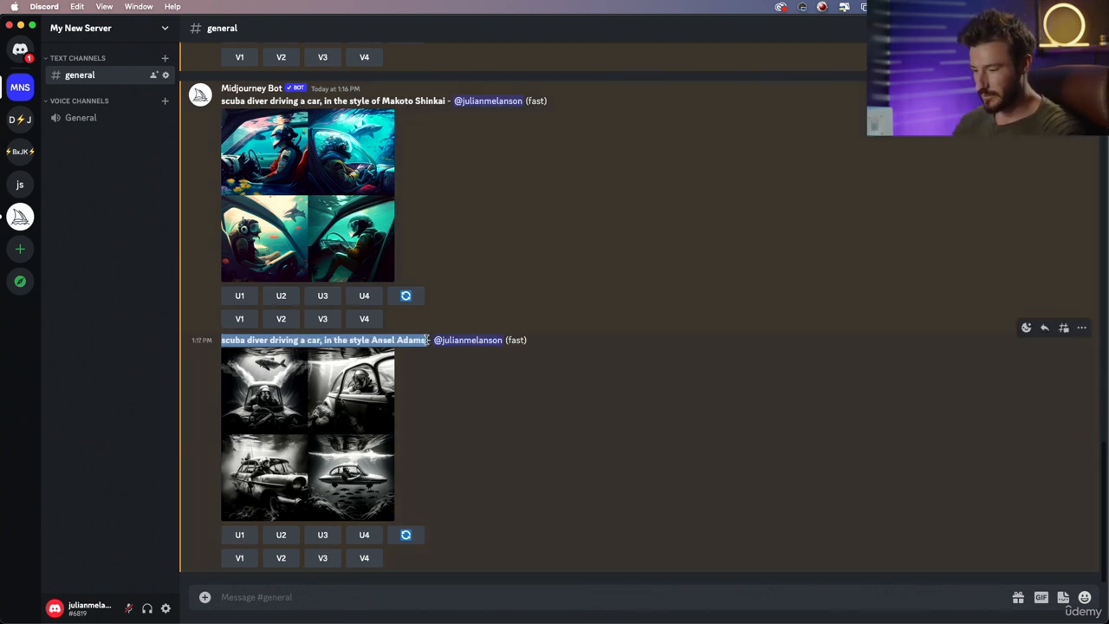
pyautogui.click(285, 596)
pyautogui.write('/')
pyautogui.press('BackSpace')
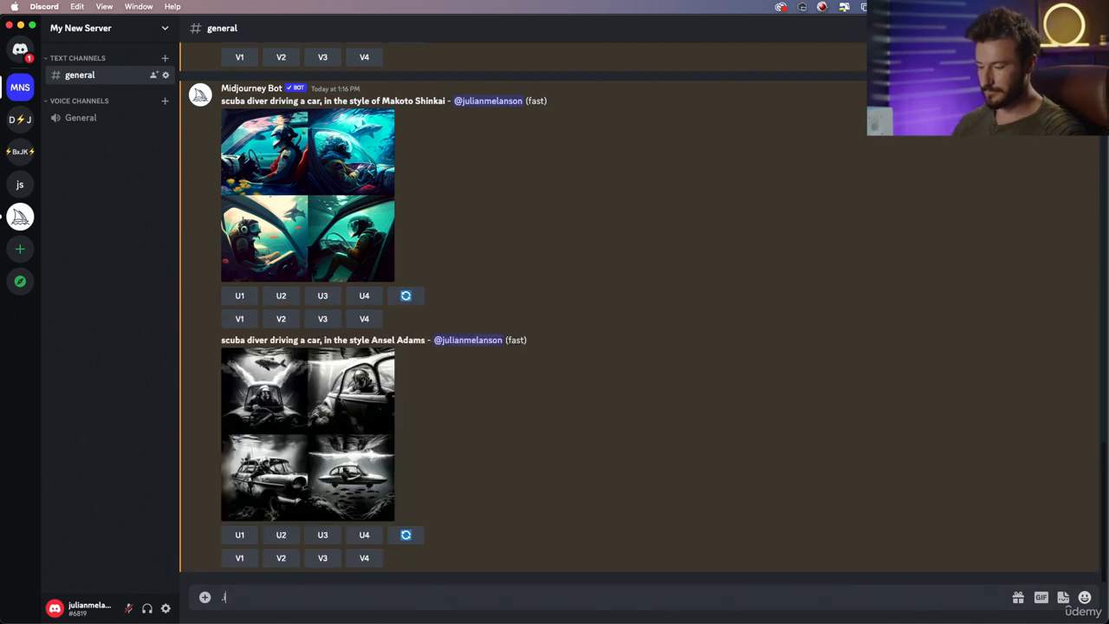
pyautogui.write('/im')
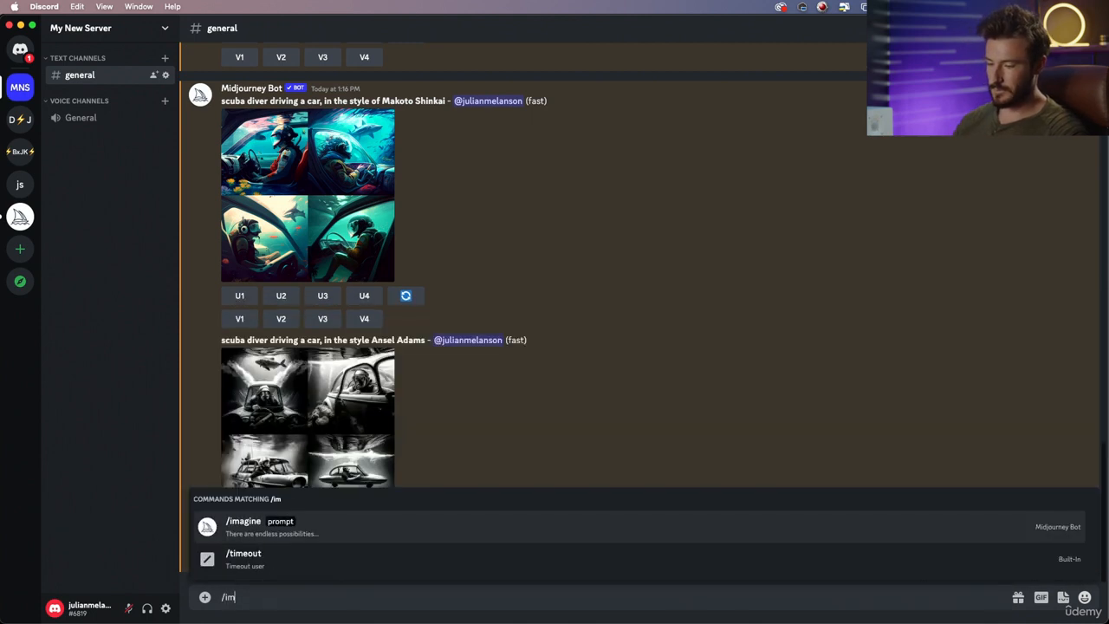
pyautogui.press('Tab')
pyautogui.press('super+v')
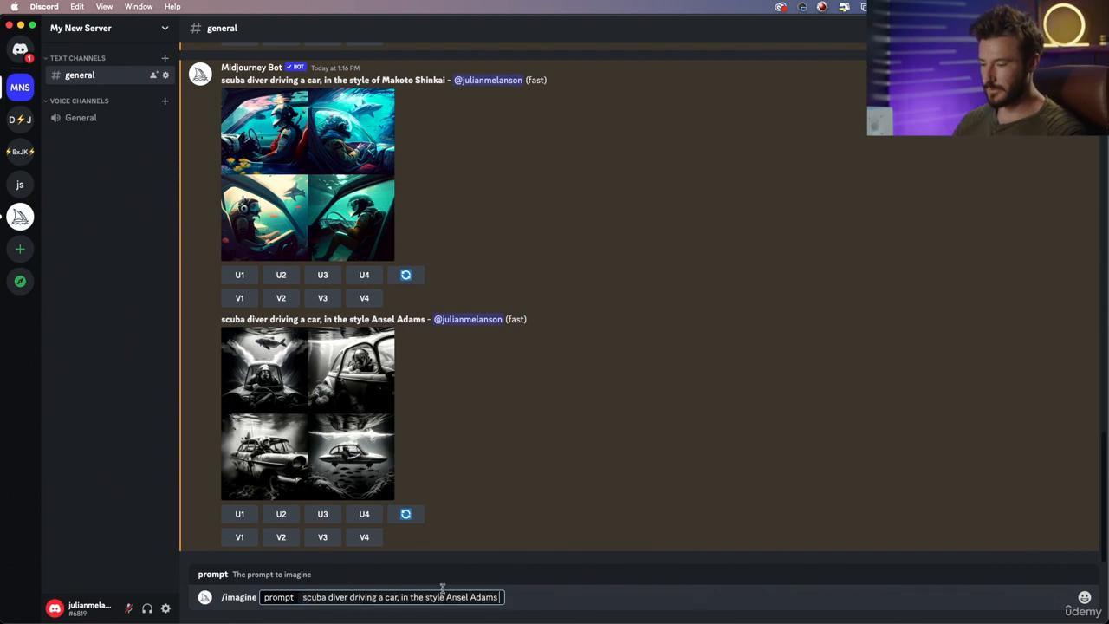
# Append "blended with Makoto Shinkai" to the prompt, copying the artist's name from the earlier message, and submit it
pyautogui.write('blended with')
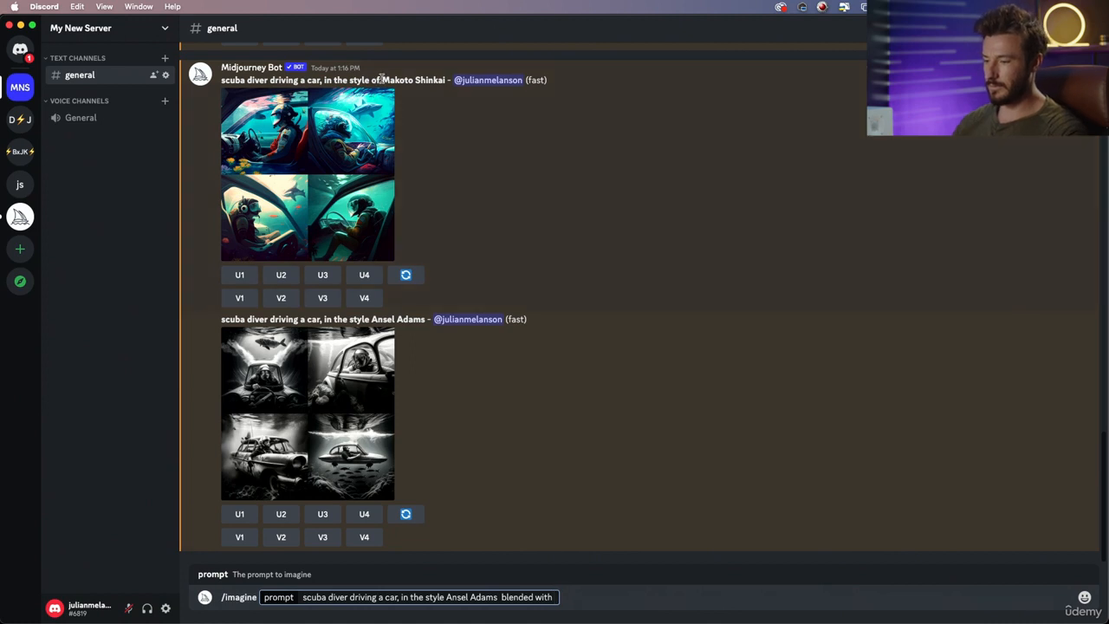
pyautogui.moveTo(382, 79); pyautogui.dragTo(445, 79)
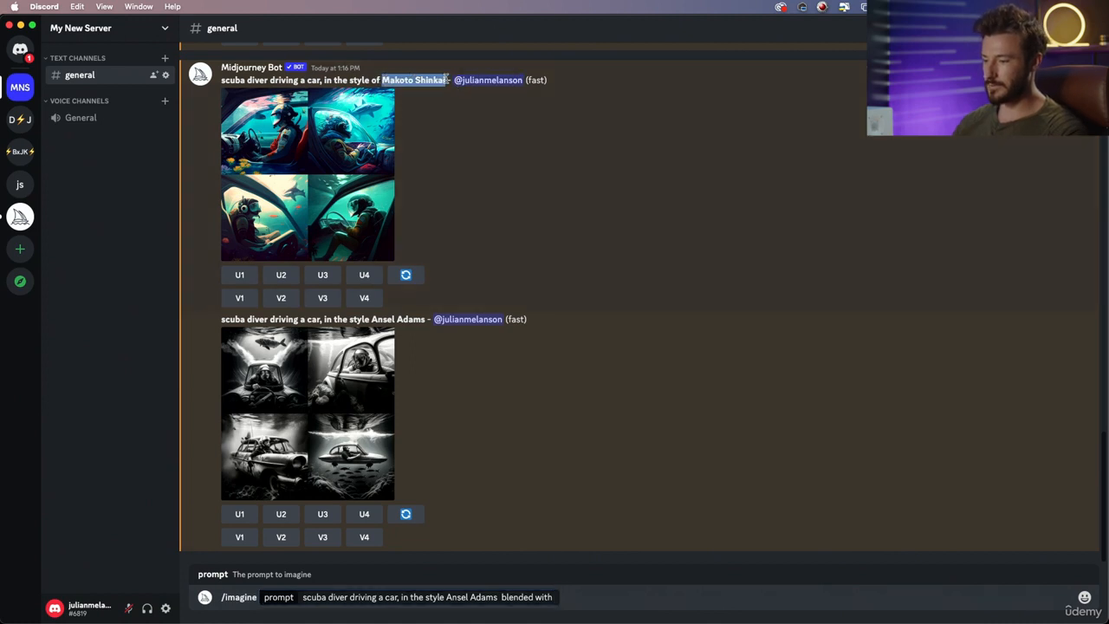
pyautogui.click(561, 596)
pyautogui.press('super+v')
pyautogui.press('Return')
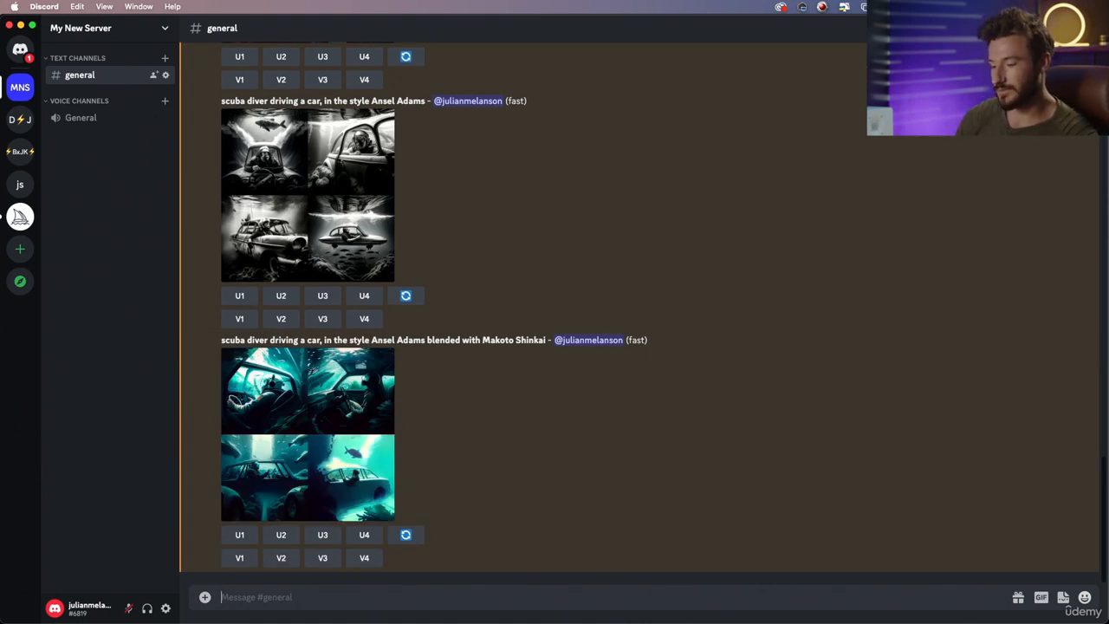
# Compare the blended-style scuba diver images with the two single-artist results, view them enlarged, and switch back to Safari
pyautogui.scroll(5, 385, 403)
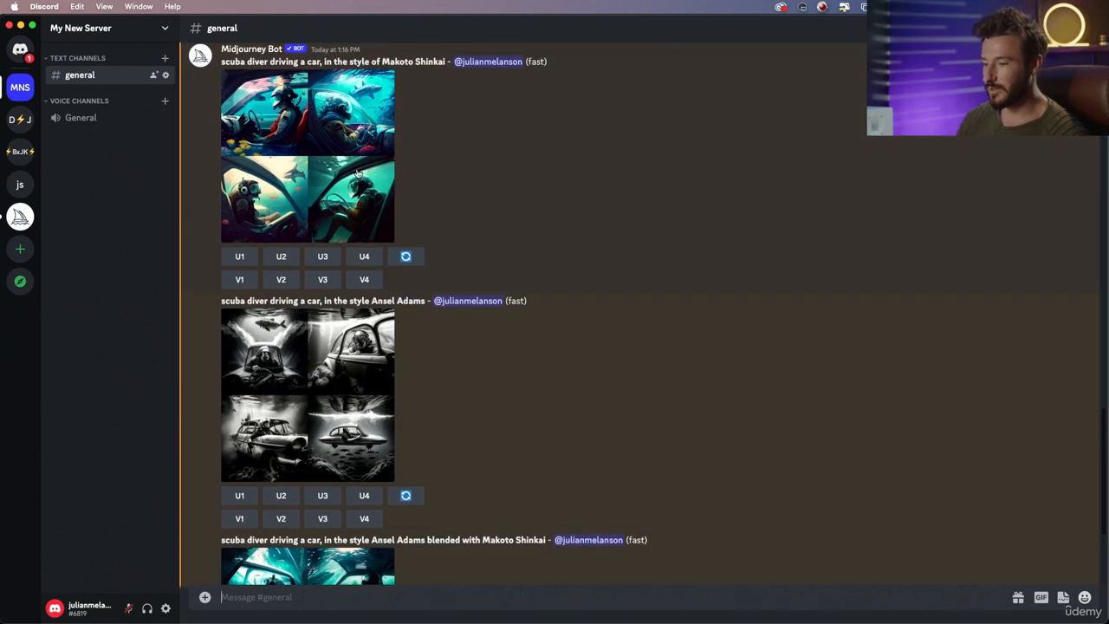
pyautogui.scroll(-2, 424, 286)
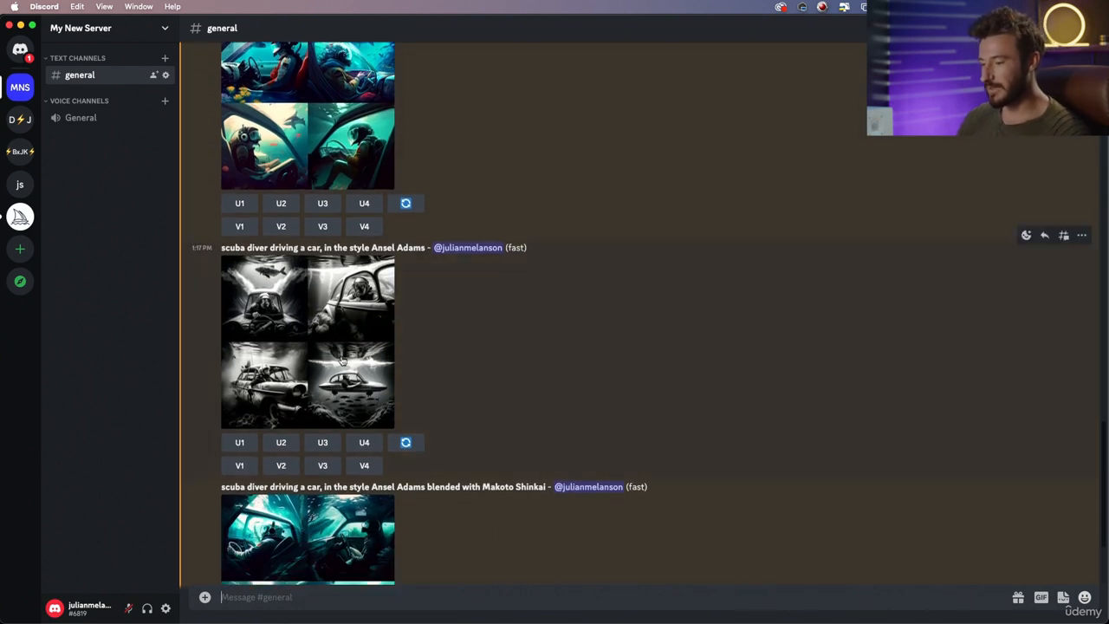
pyautogui.scroll(-4, 346, 334)
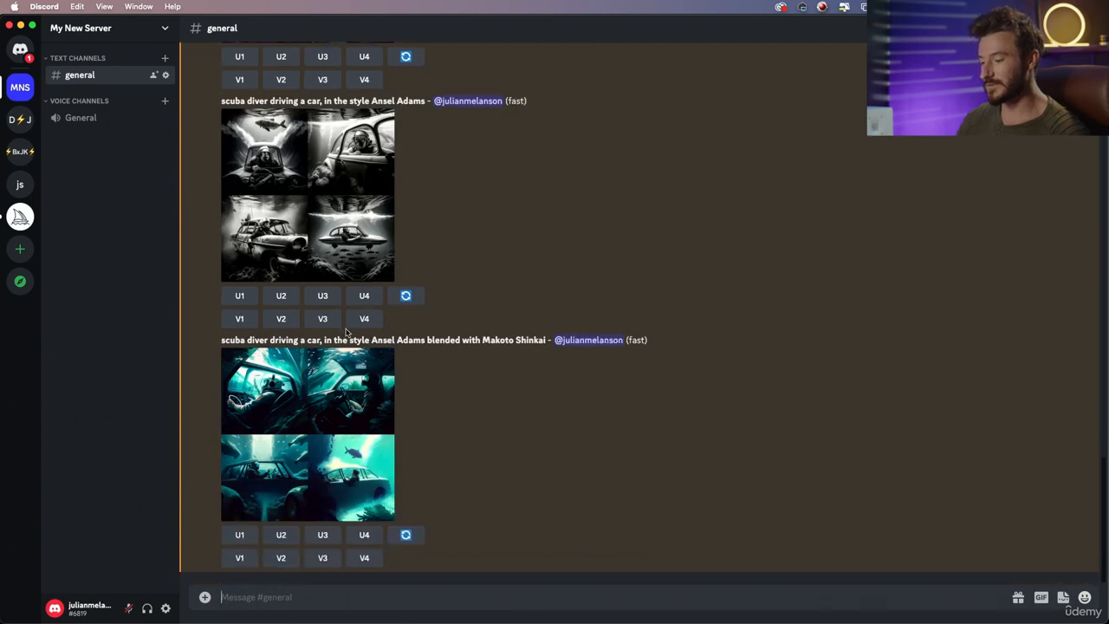
pyautogui.click(322, 419)
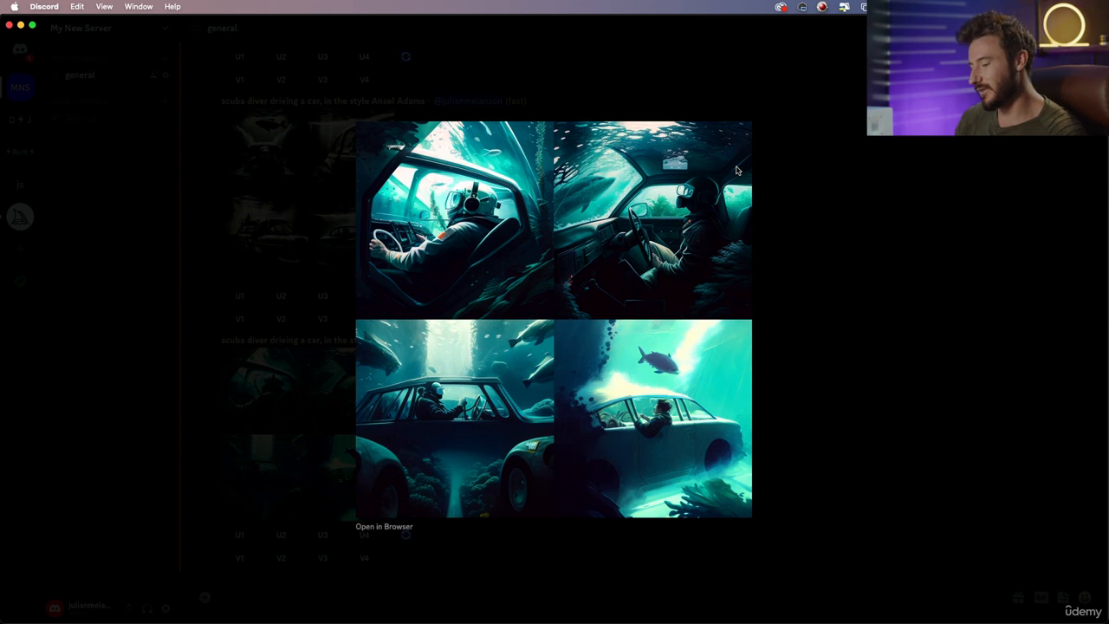
pyautogui.click(789, 182)
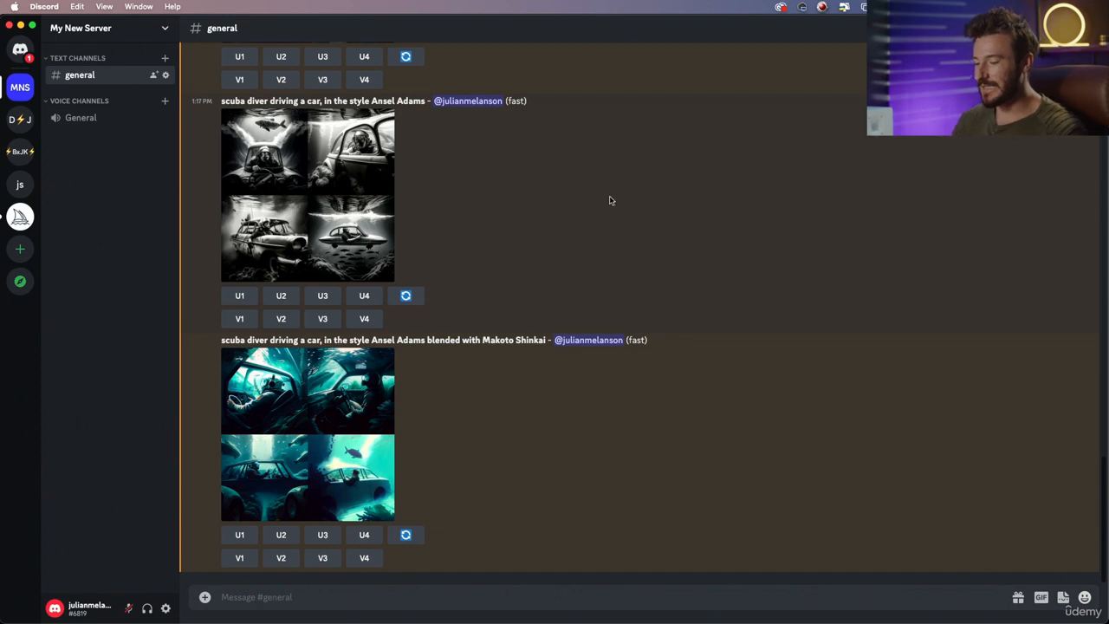
pyautogui.press('super+Tab')
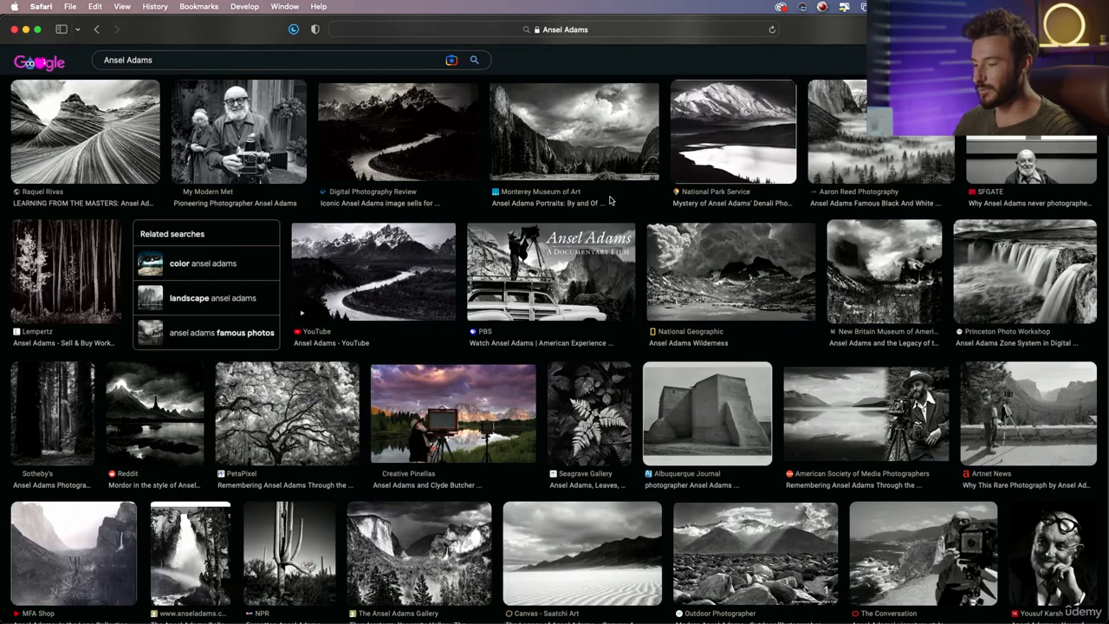